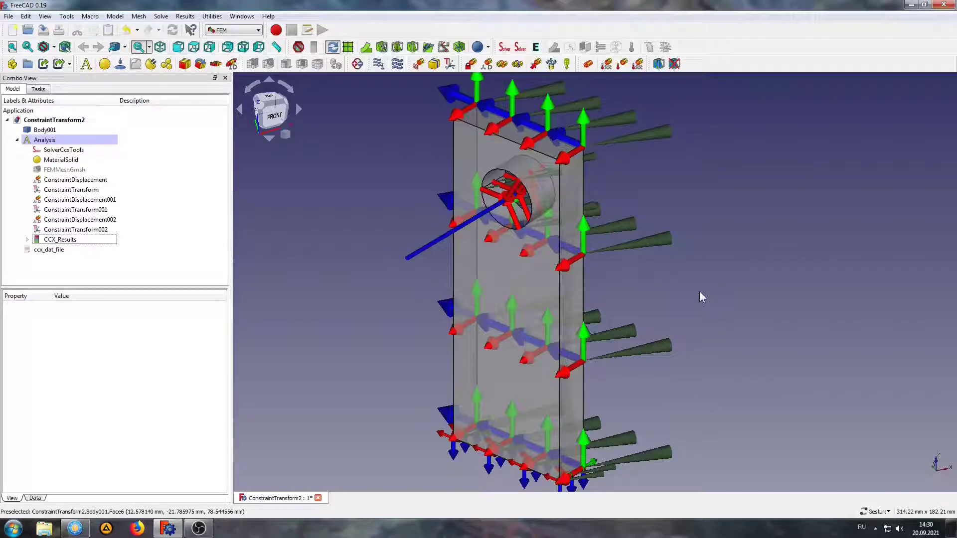
# - Review the transform constraint, select ConstraintTransform002, and view the plate from its right side
pyautogui.click(450, 64)
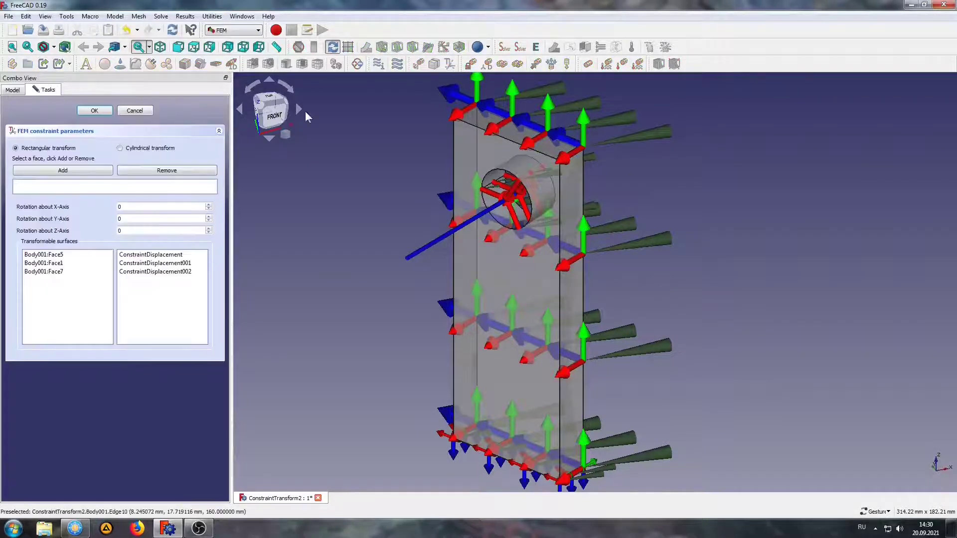
pyautogui.click(140, 112)
pyautogui.click(73, 231)
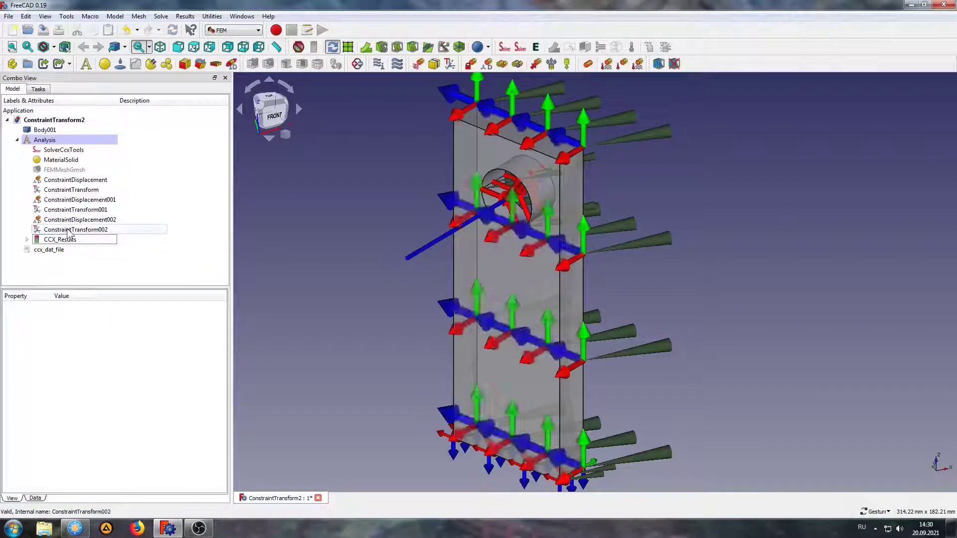
pyautogui.moveTo(827, 354); pyautogui.dragTo(756, 397)
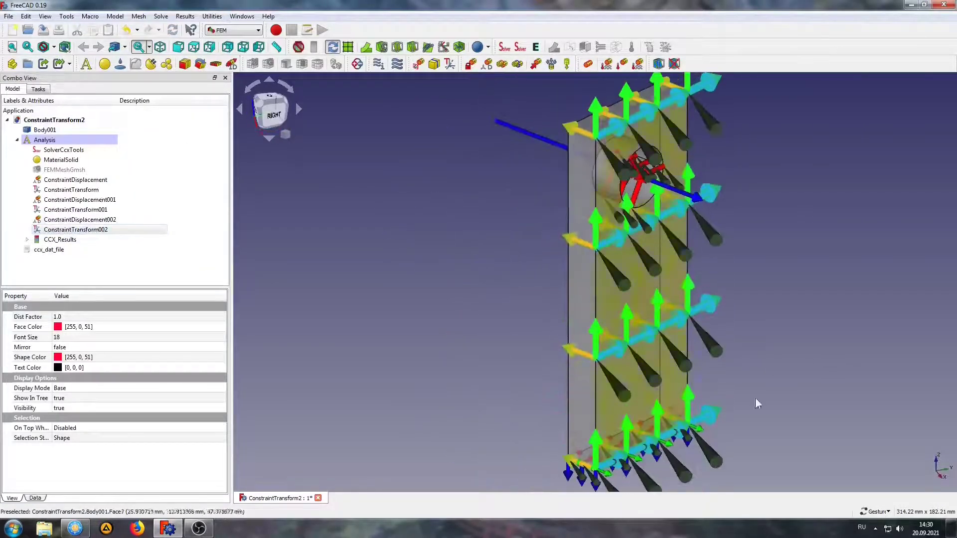
pyautogui.click(770, 388)
pyautogui.scroll(2, 746, 372)
pyautogui.scroll(1, 746, 372)
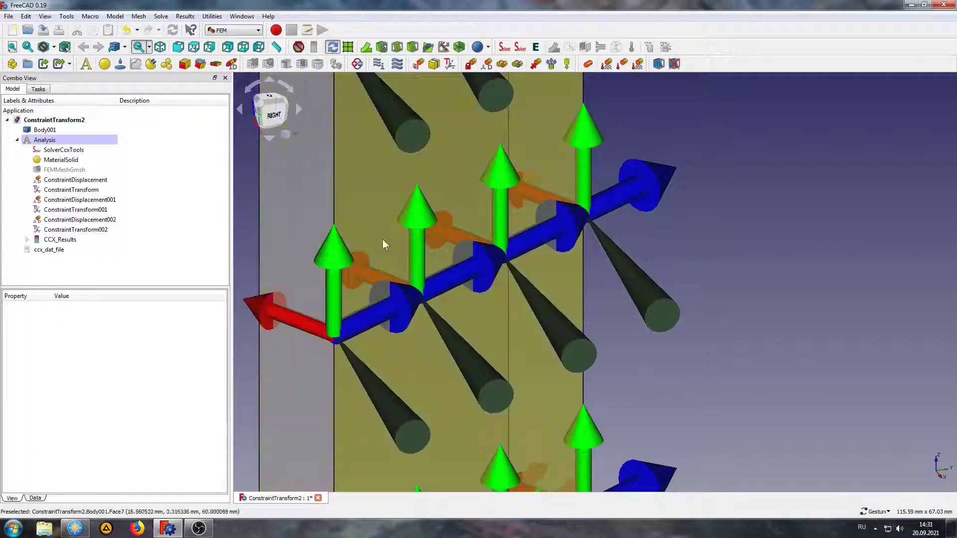
# - Orbit and zoom around the plate and its hole to bring the bottom arrows into view
pyautogui.moveTo(270, 391)
pyautogui.mouseDown()
pyautogui.moveTo(539, 415)
pyautogui.moveTo(596, 105)
pyautogui.mouseUp()
pyautogui.scroll(1, 322, 446)
pyautogui.scroll(2, 362, 376)
pyautogui.scroll(2, 349, 449)
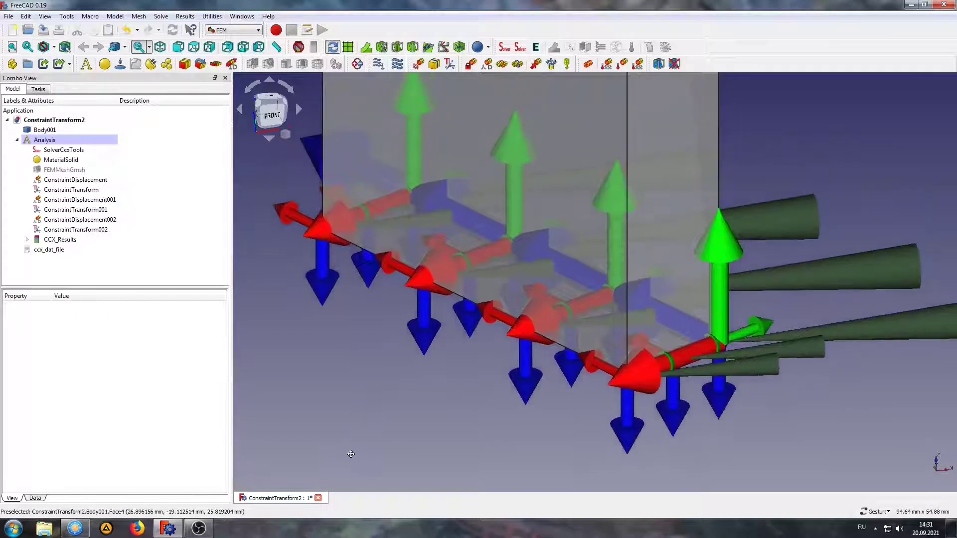
pyautogui.scroll(-4, 383, 433)
pyautogui.scroll(2, 338, 222)
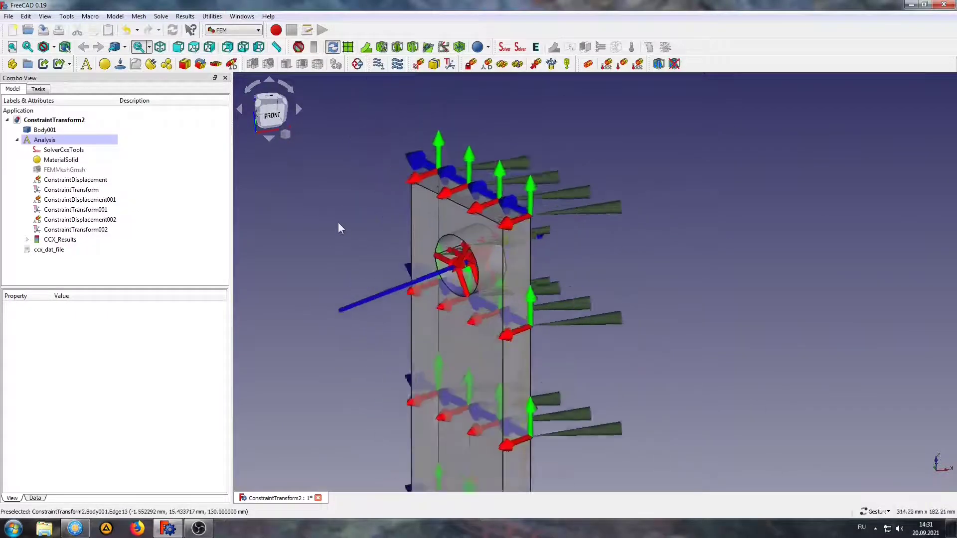
pyautogui.scroll(2, 357, 277)
pyautogui.moveTo(357, 277)
pyautogui.mouseDown()
pyautogui.moveTo(462, 321)
pyautogui.moveTo(541, 332)
pyautogui.mouseUp()
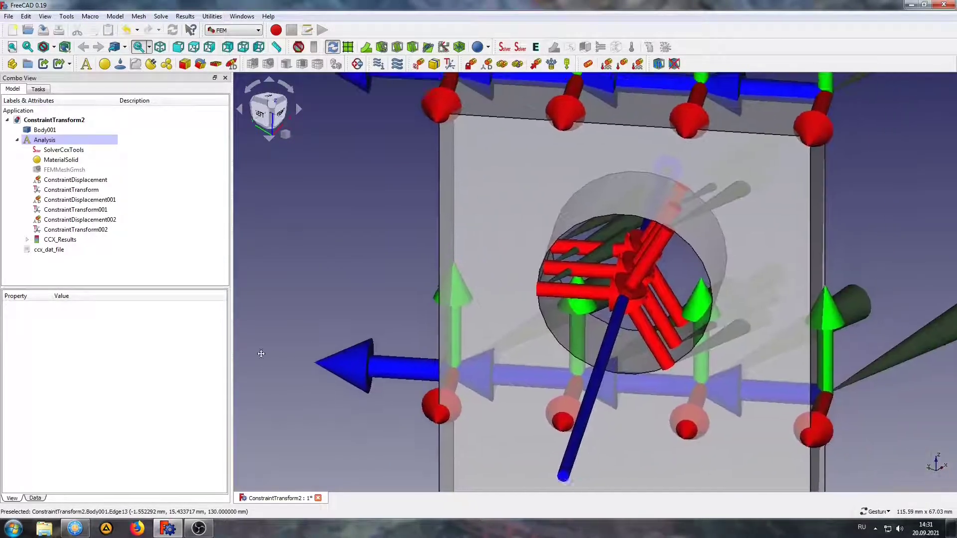
pyautogui.scroll(2, 570, 354)
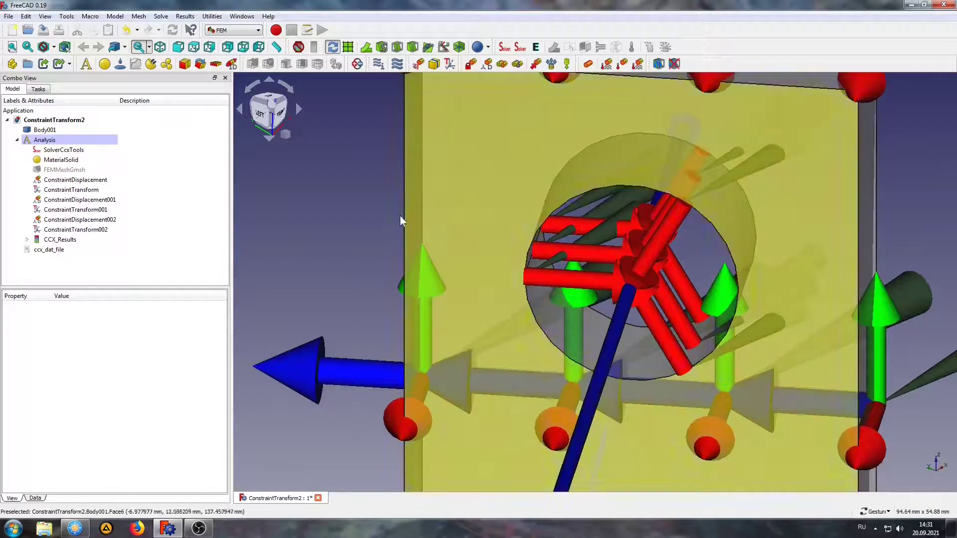
pyautogui.scroll(-2, 317, 238)
pyautogui.scroll(-2, 317, 237)
pyautogui.scroll(-1, 322, 241)
pyautogui.scroll(-2, 730, 289)
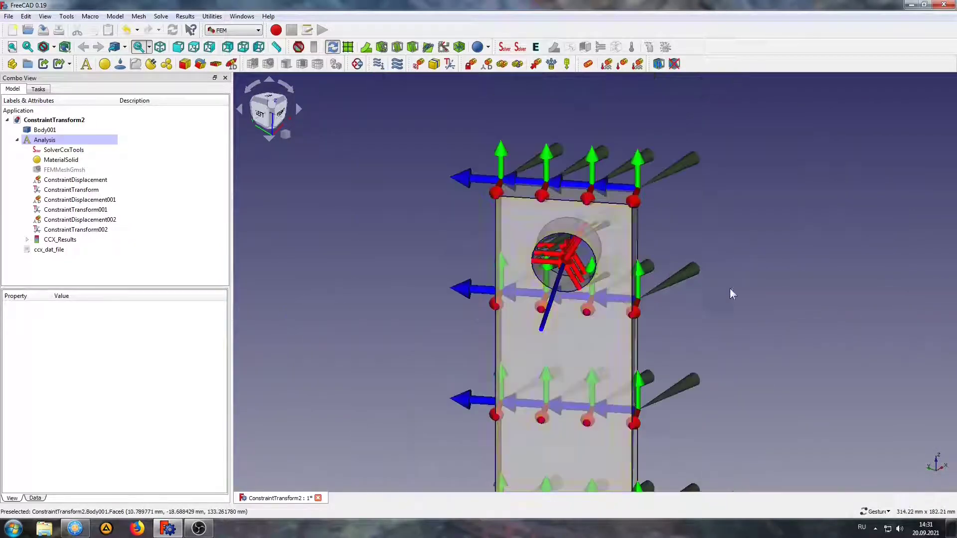
pyautogui.moveTo(730, 294); pyautogui.dragTo(615, 255)
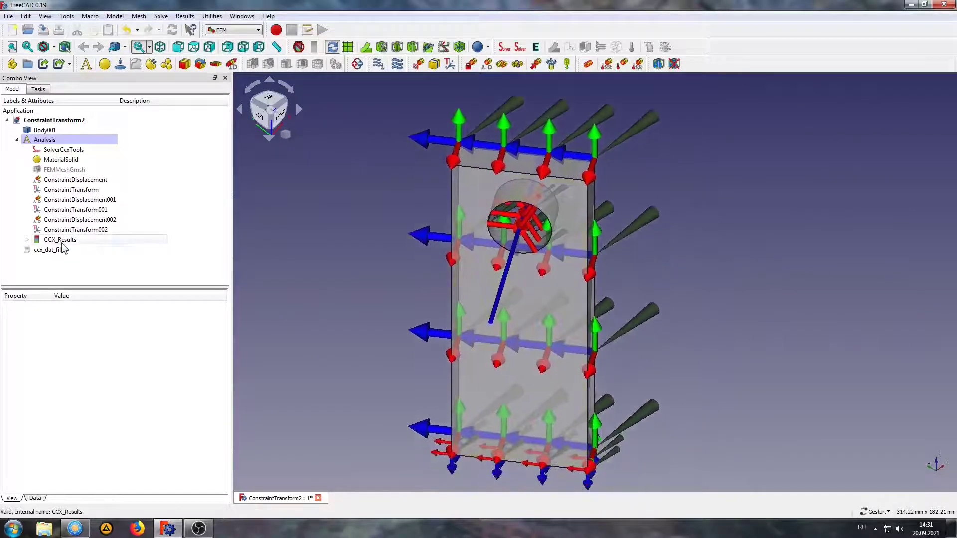
# - Color CCX_Results by von Mises stress with the deformed shape shown at factor 0.7
pyautogui.doubleClick(62, 241)
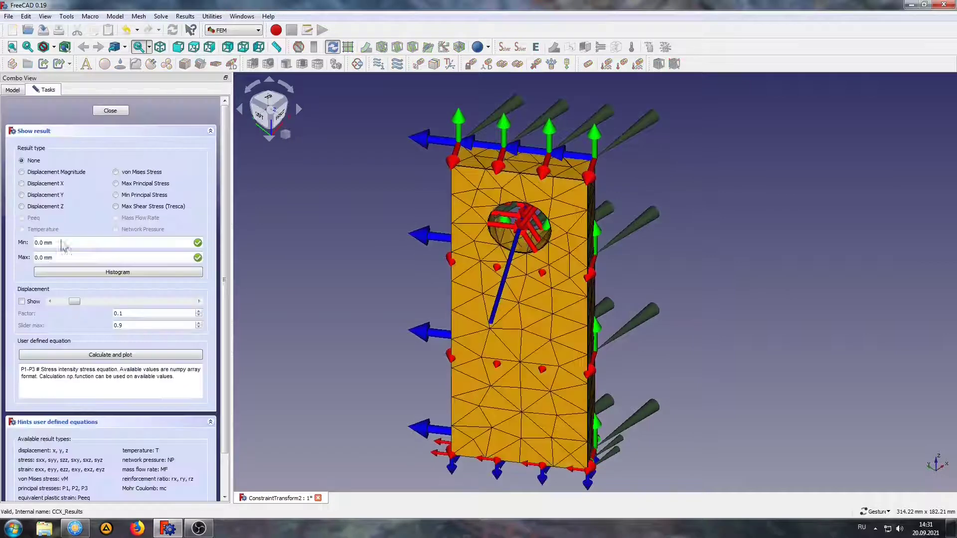
pyautogui.click(131, 172)
pyautogui.click(21, 302)
pyautogui.moveTo(75, 302)
pyautogui.mouseDown()
pyautogui.moveTo(194, 310)
pyautogui.moveTo(59, 302)
pyautogui.moveTo(231, 315)
pyautogui.moveTo(48, 302)
pyautogui.mouseUp()
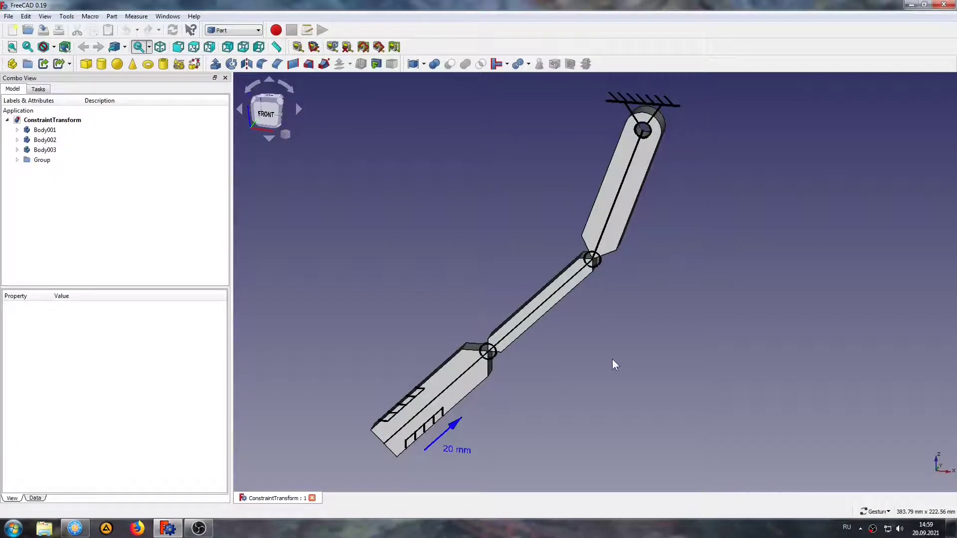
# - Hide the Group of constraint symbols and tilt the view to look from above
pyautogui.click(43, 160)
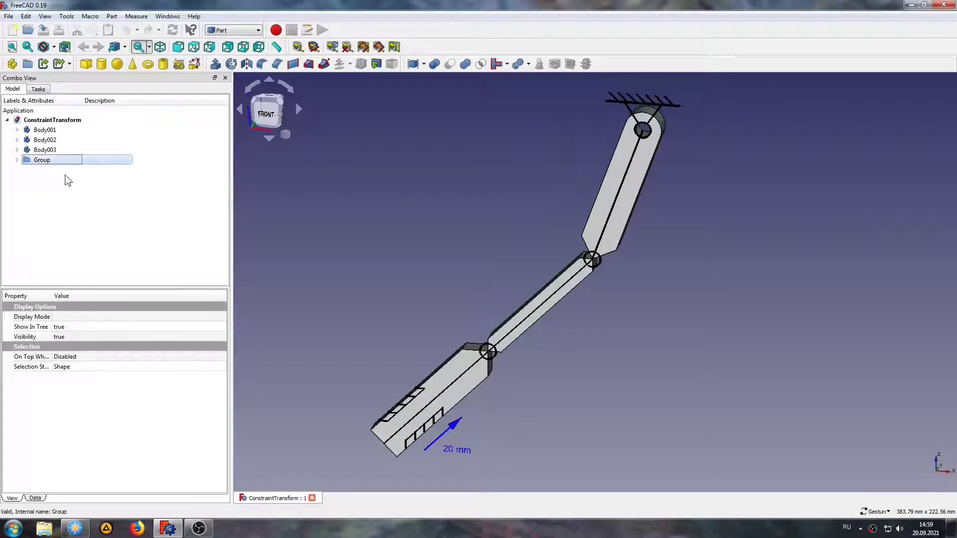
pyautogui.press('space')
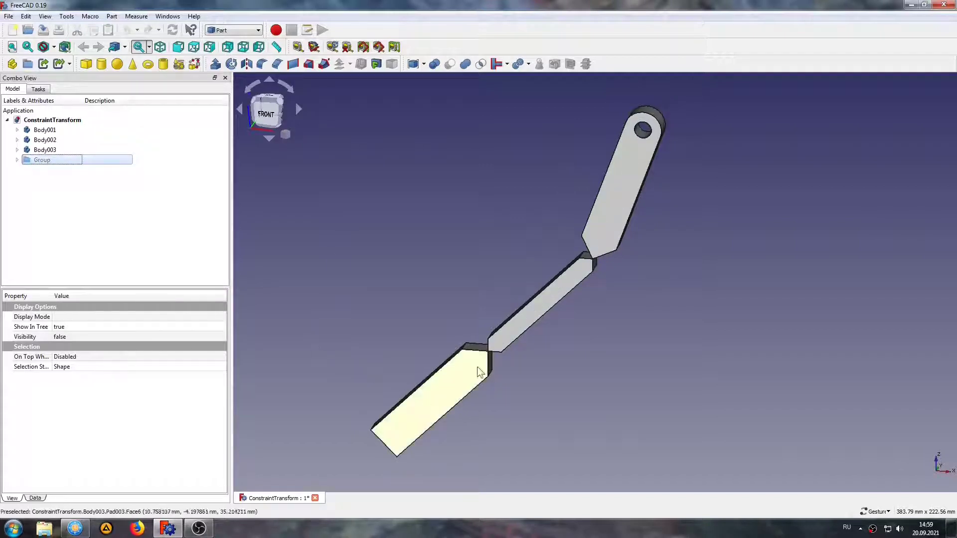
pyautogui.moveTo(378, 295); pyautogui.dragTo(443, 314, button='right')
pyautogui.moveTo(442, 315); pyautogui.dragTo(509, 331)
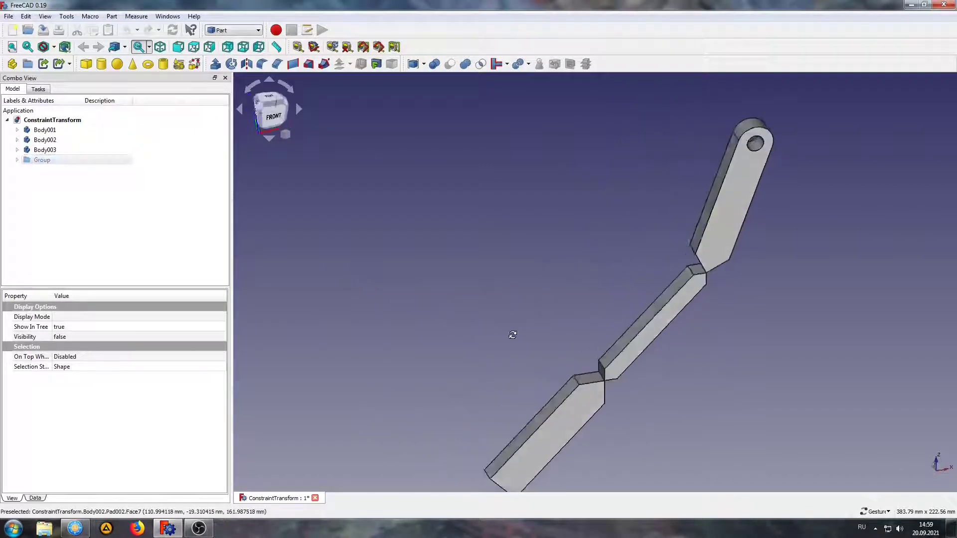
# - Zoom and rotate to inspect the joints between the three bar segments
pyautogui.scroll(3, 620, 385)
pyautogui.scroll(4, 619, 385)
pyautogui.scroll(5, 609, 378)
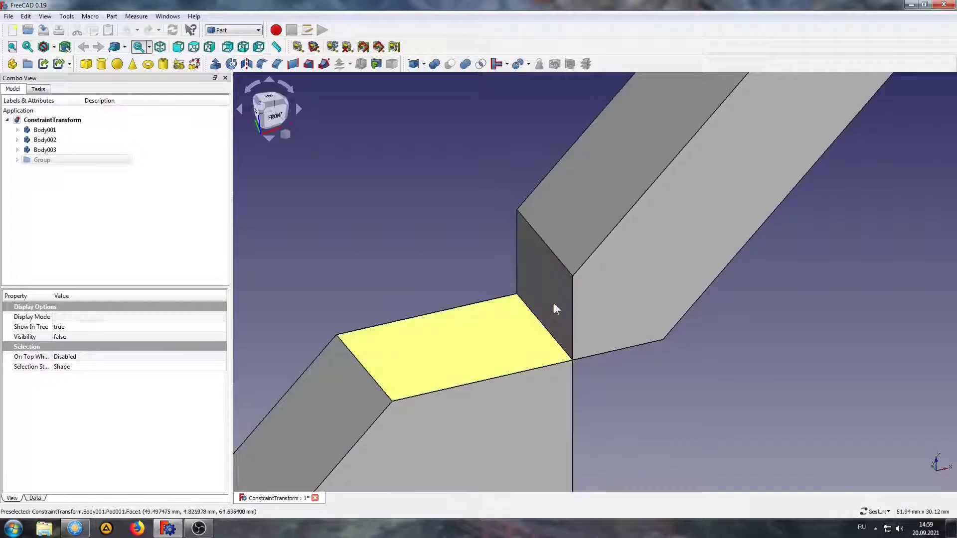
pyautogui.scroll(-3, 388, 259)
pyautogui.scroll(-2, 388, 259)
pyautogui.scroll(3, 669, 164)
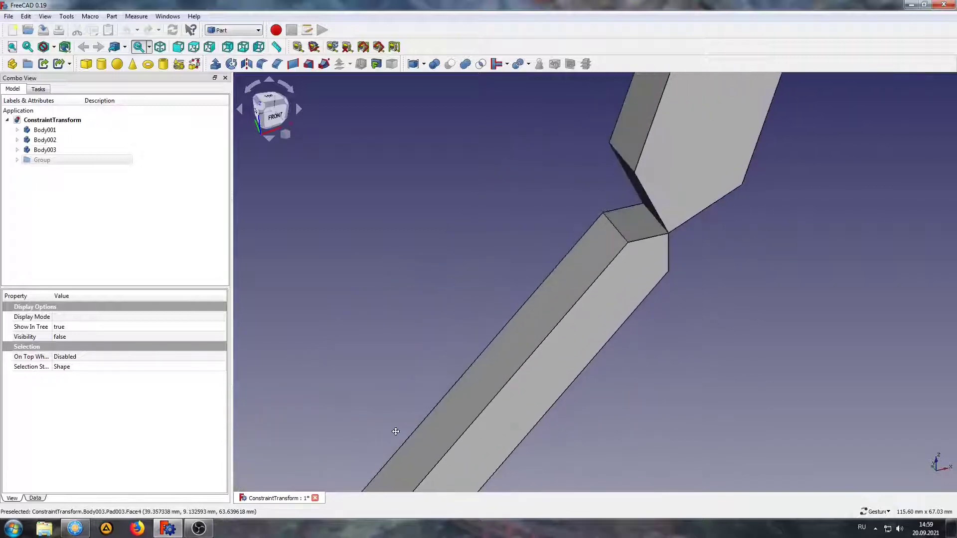
pyautogui.scroll(2, 669, 164)
pyautogui.moveTo(406, 234); pyautogui.dragTo(454, 244)
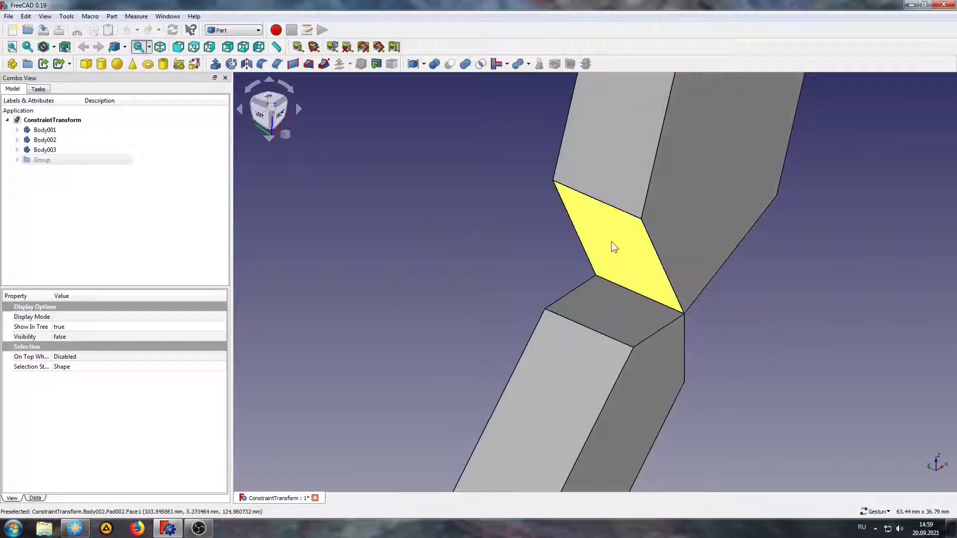
pyautogui.scroll(-3, 375, 241)
pyautogui.scroll(-3, 375, 242)
pyautogui.scroll(-1, 497, 291)
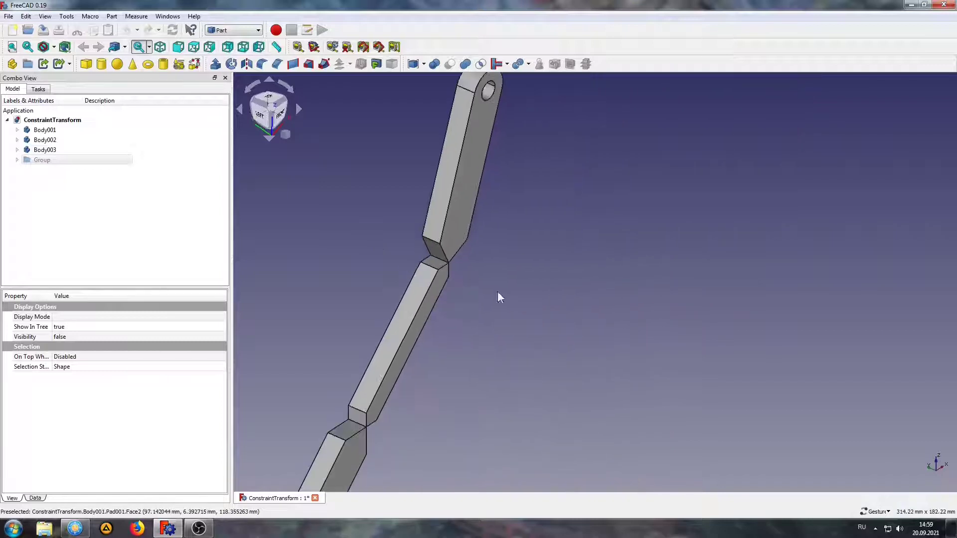
# - Combine Body001, Body002 and Body003 into a single BooleanFragments object
pyautogui.moveTo(50, 150); pyautogui.dragTo(58, 132)
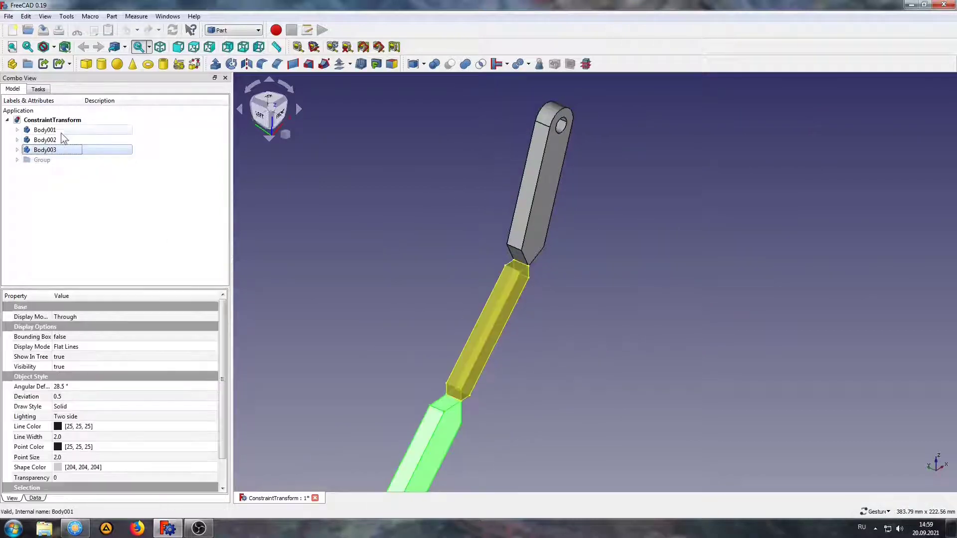
pyautogui.click(517, 61)
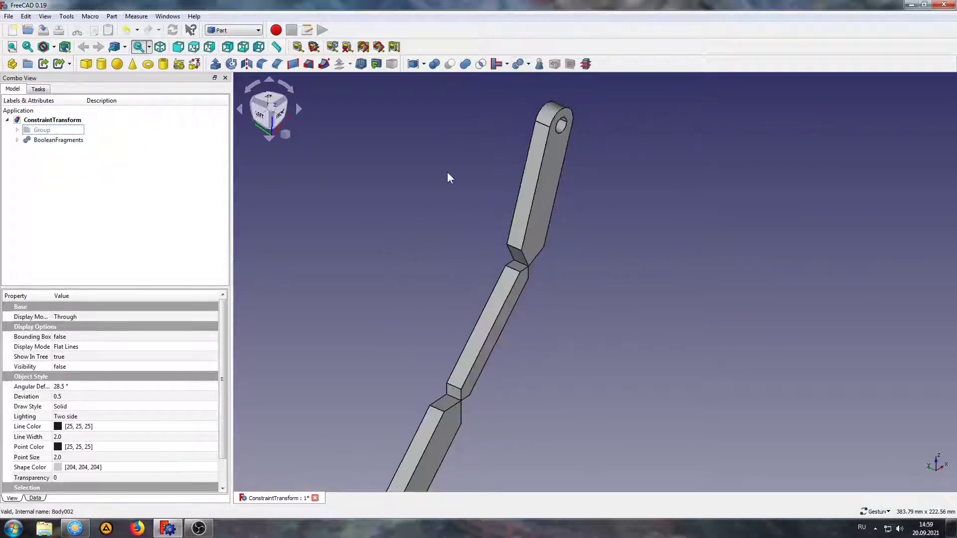
pyautogui.scroll(-1, 443, 193)
# - Make BooleanFragments semi-transparent through its Transparency view property
pyautogui.click(58, 140)
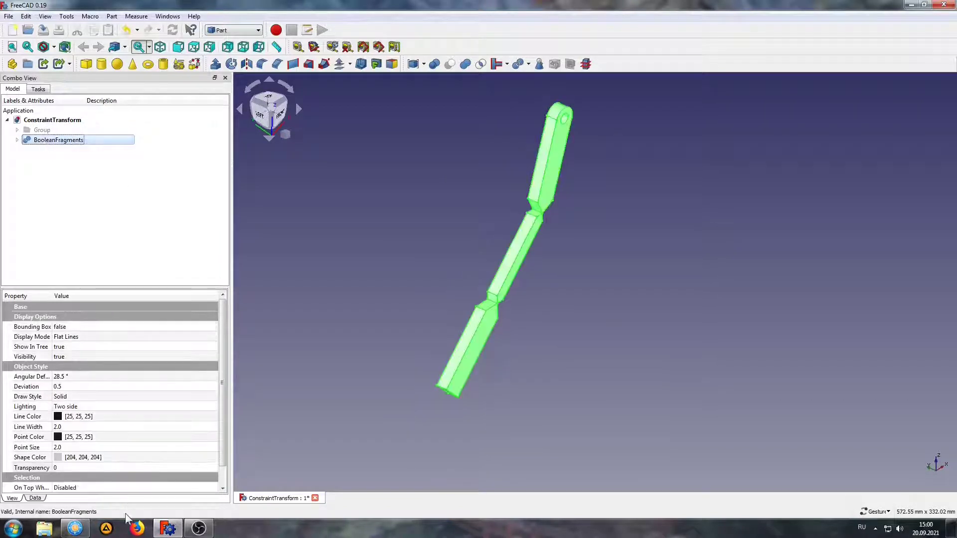
pyautogui.click(60, 469)
pyautogui.write('50')
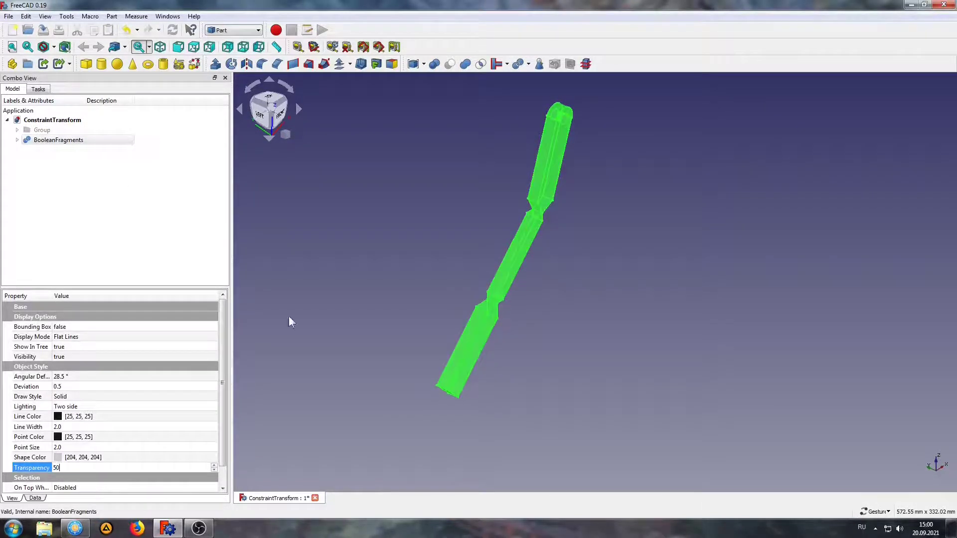
pyautogui.click(358, 256)
pyautogui.scroll(1, 453, 275)
pyautogui.moveTo(453, 275); pyautogui.dragTo(439, 328, button='right')
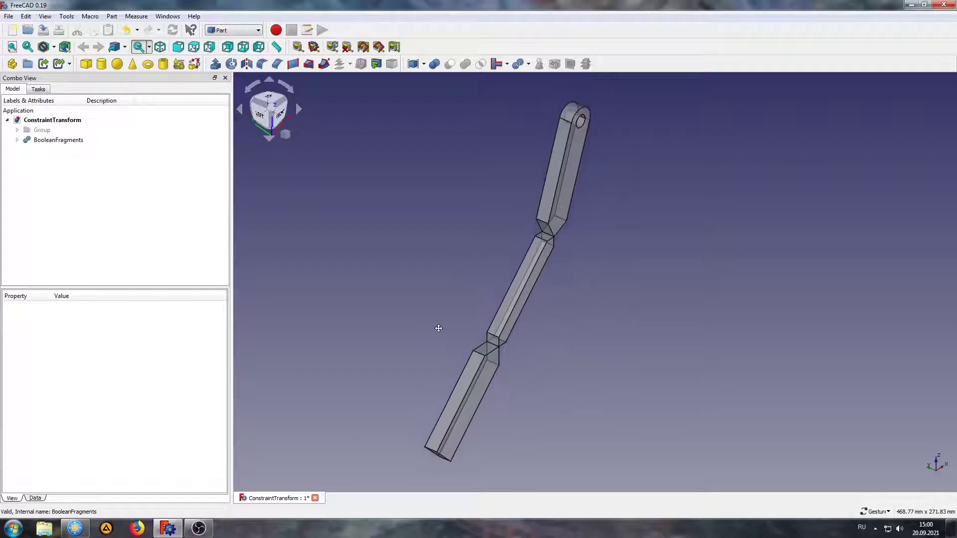
# - Switch to the FEM workbench and create a new Analysis with a CalculiX solver
pyautogui.click(233, 30)
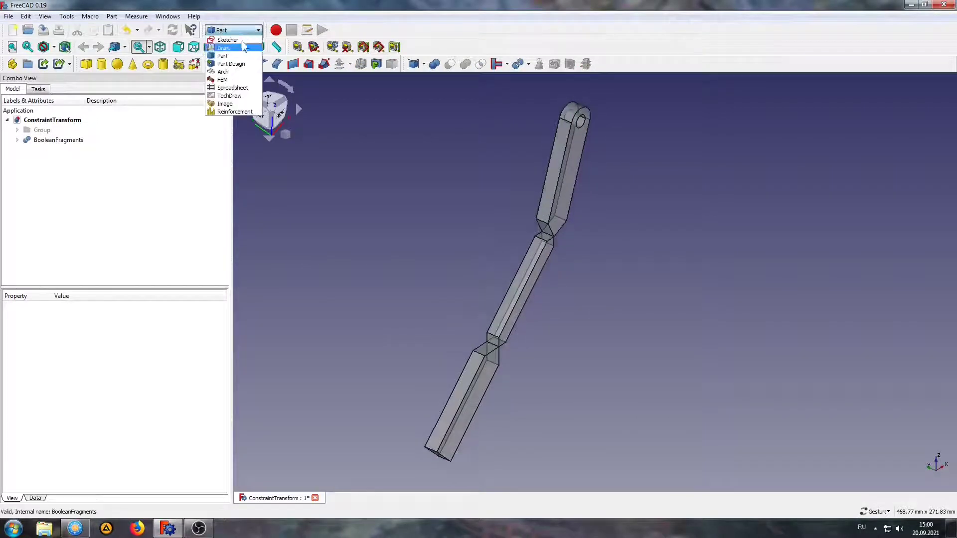
pyautogui.click(232, 81)
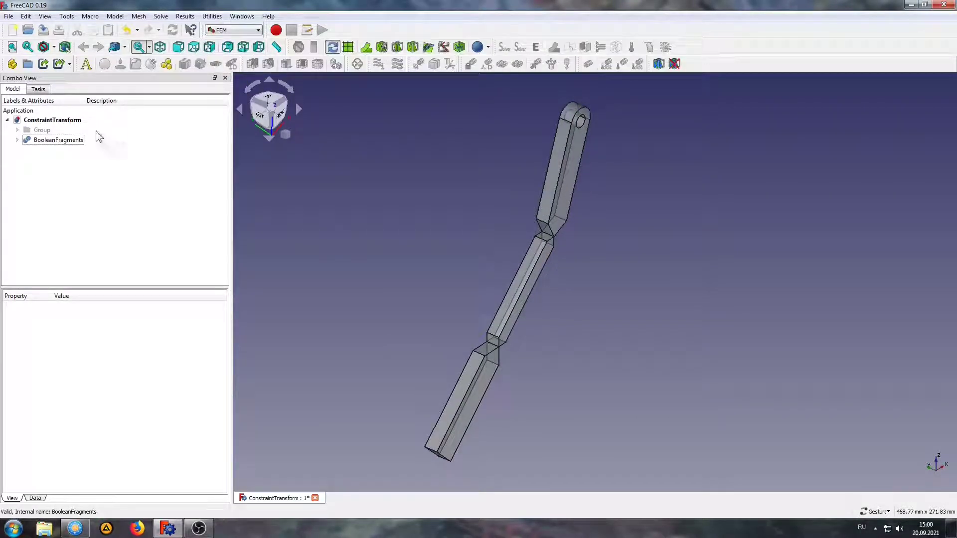
pyautogui.click(87, 63)
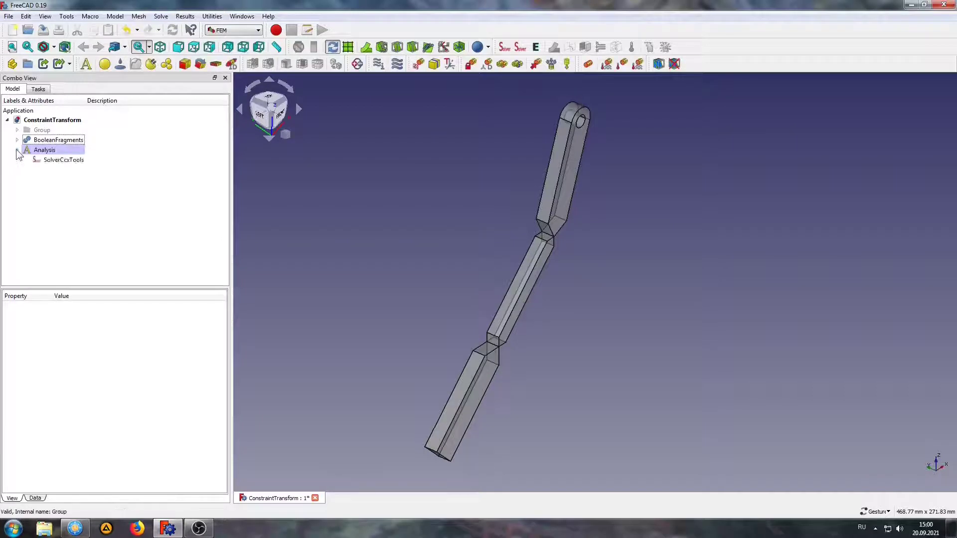
# - Generate a Gmsh mesh (FEMMeshGmsh) of the BooleanFragments part
pyautogui.click(44, 141)
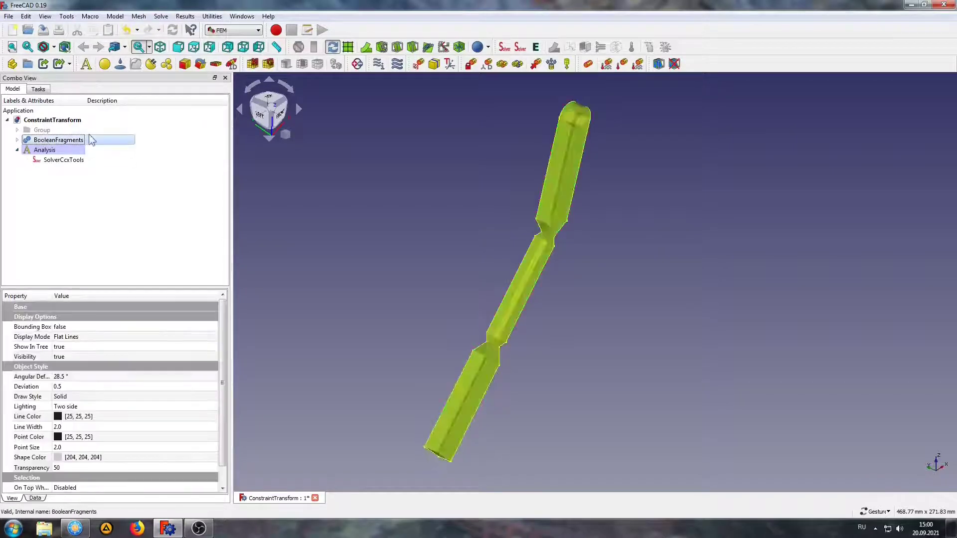
pyautogui.click(268, 64)
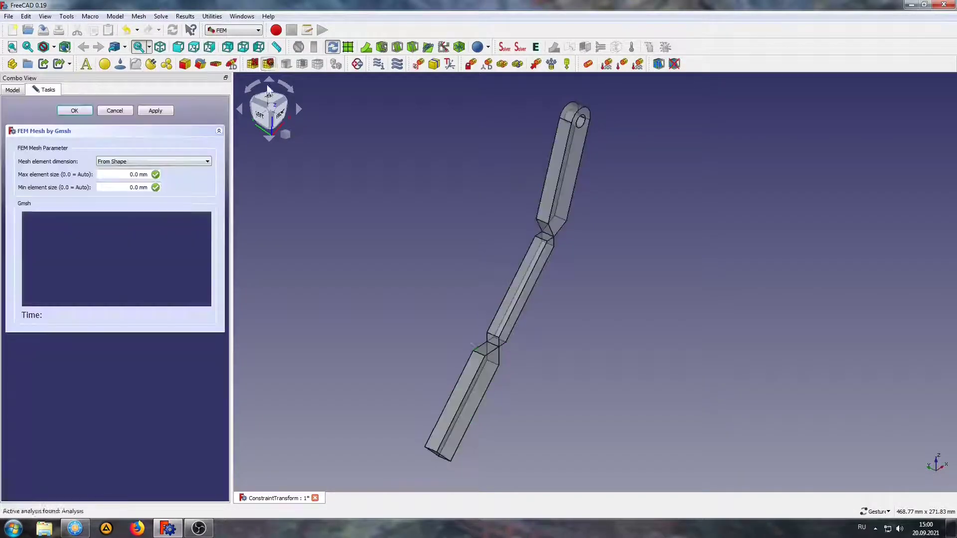
pyautogui.click(156, 111)
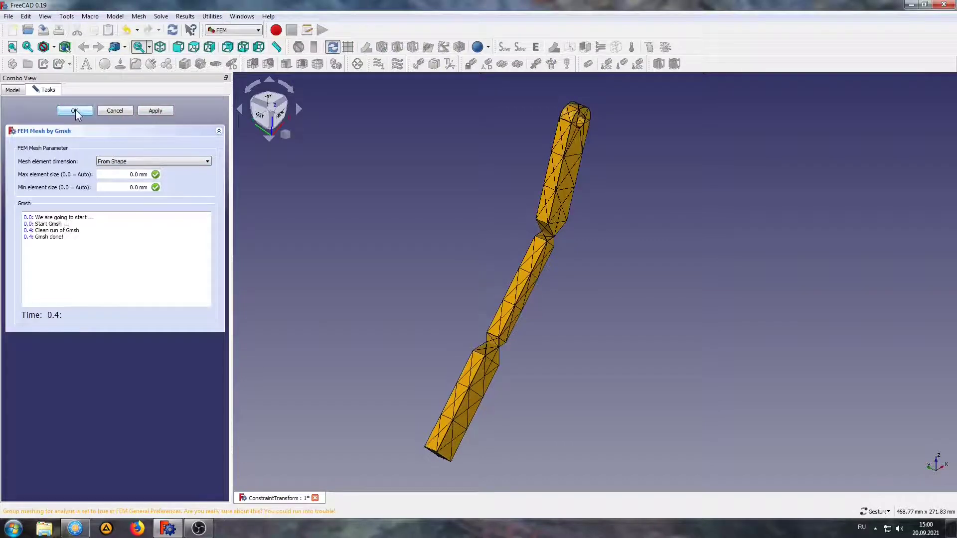
pyautogui.click(76, 110)
pyautogui.moveTo(312, 231); pyautogui.dragTo(357, 273)
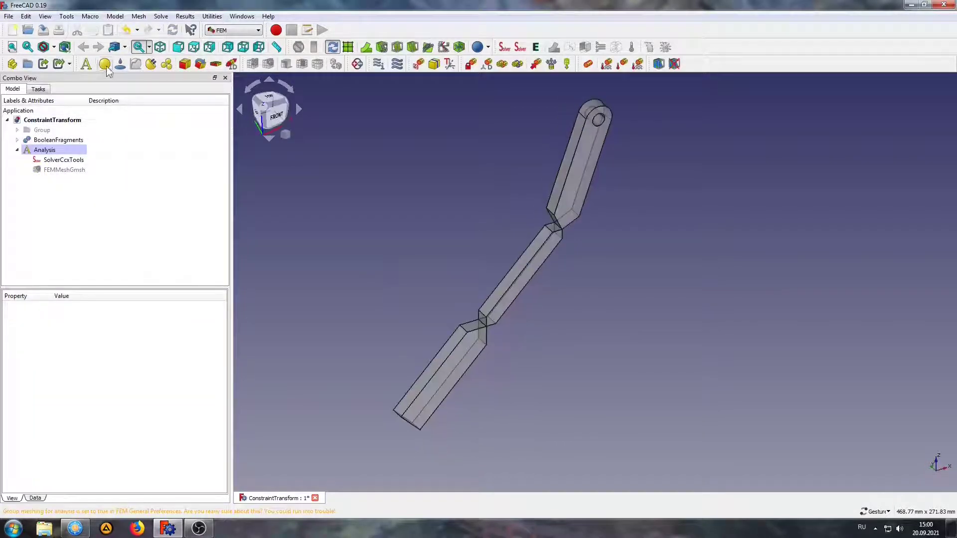
# - Assign ABS-Generic solid material and add a ConstraintSelfWeight gravity load to the Analysis
pyautogui.click(157, 171)
pyautogui.scroll(-10, 200, 249)
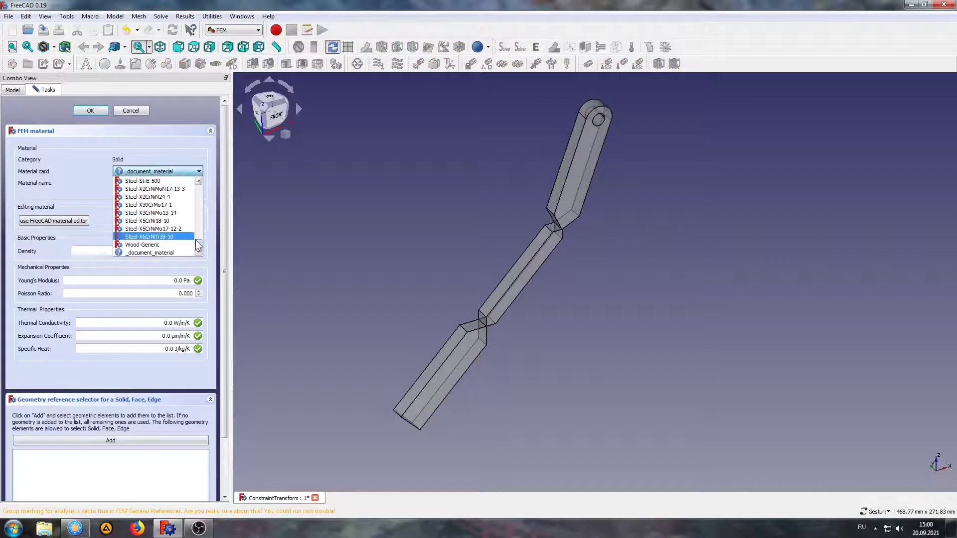
pyautogui.scroll(10, 199, 250)
pyautogui.click(145, 181)
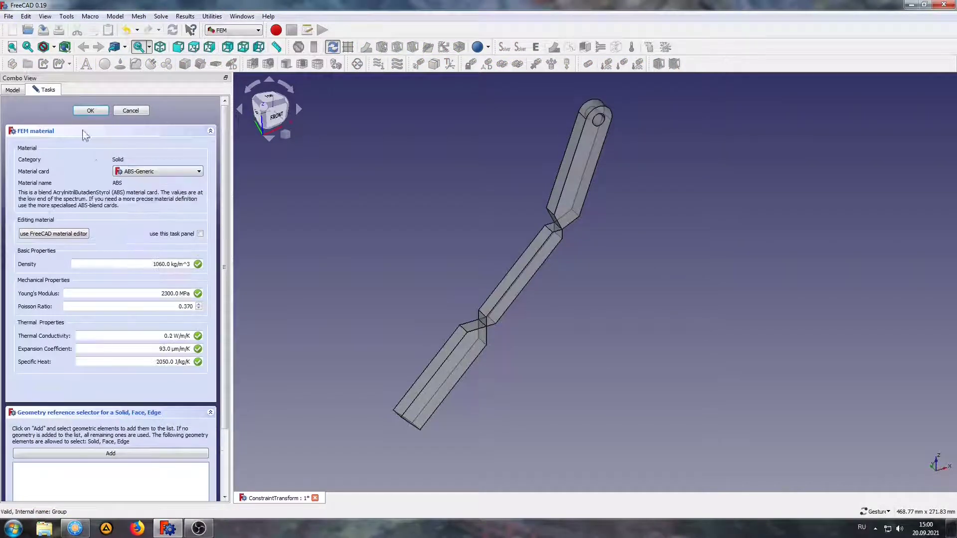
pyautogui.click(81, 110)
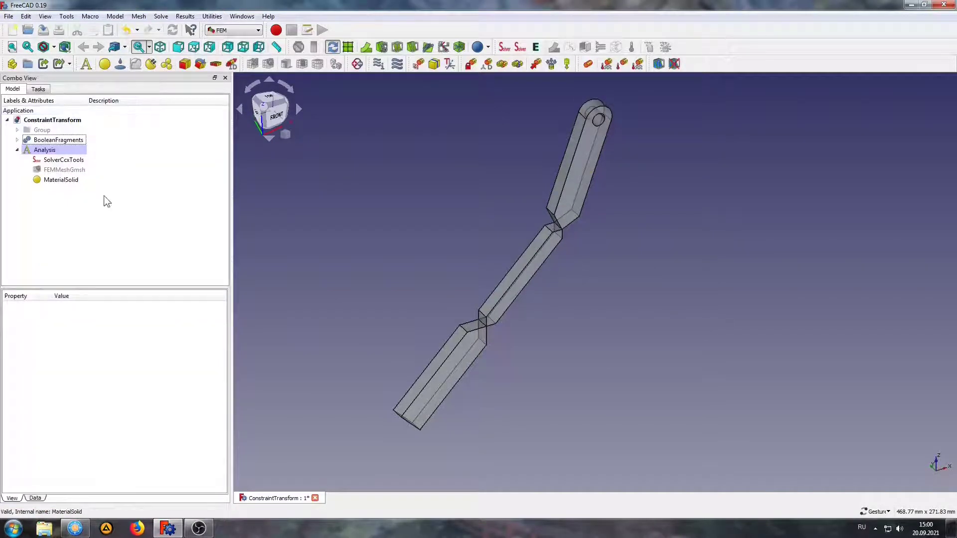
pyautogui.click(50, 152)
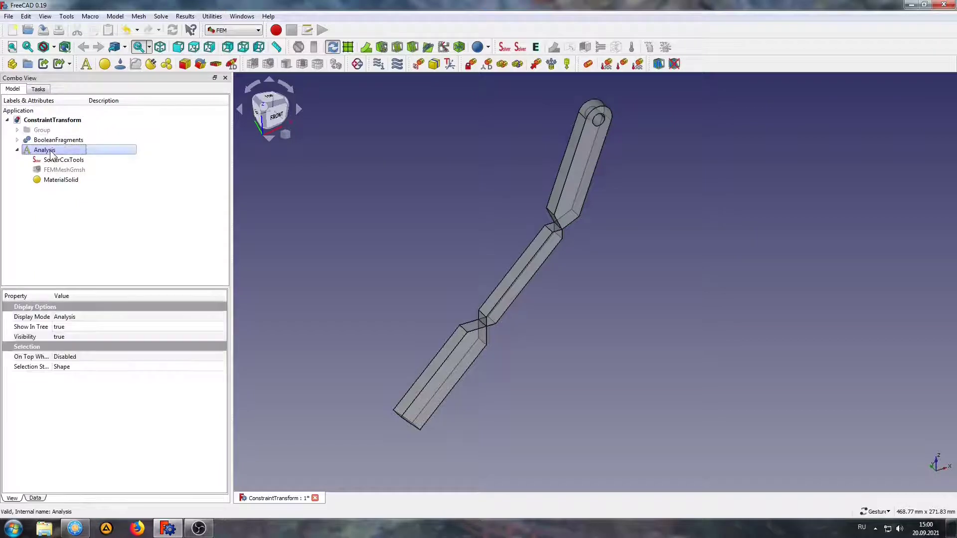
pyautogui.click(579, 65)
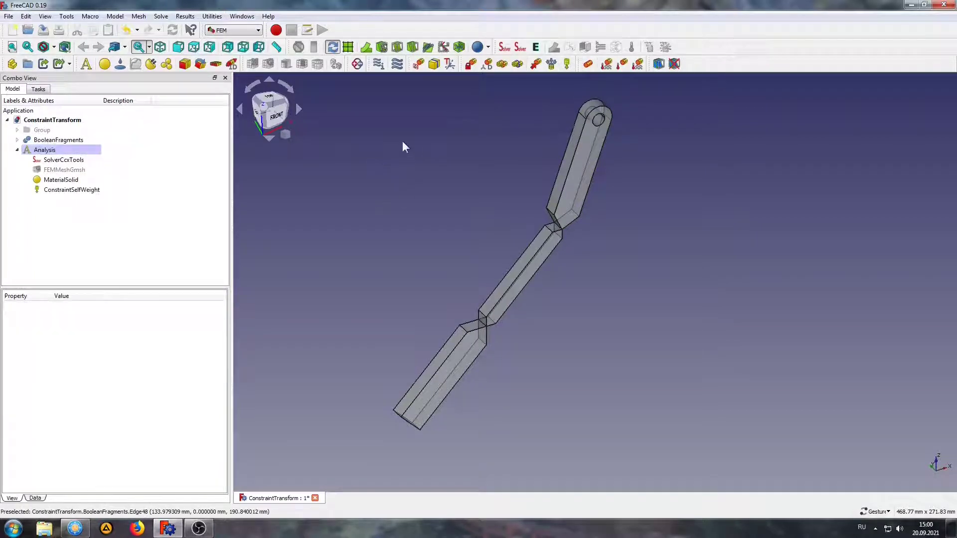
# - Zoom to the top eyelet and fix X displacement on its bore face with a displacement constraint
pyautogui.moveTo(403, 146)
pyautogui.mouseDown()
pyautogui.moveTo(395, 195)
pyautogui.moveTo(459, 139)
pyautogui.mouseUp()
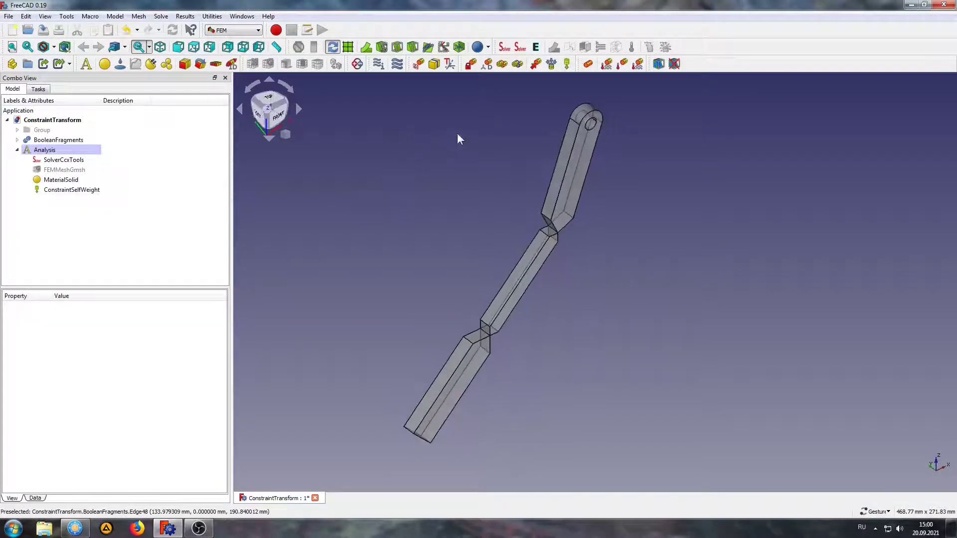
pyautogui.scroll(2, 438, 195)
pyautogui.scroll(4, 470, 197)
pyautogui.scroll(1, 498, 205)
pyautogui.scroll(2, 473, 222)
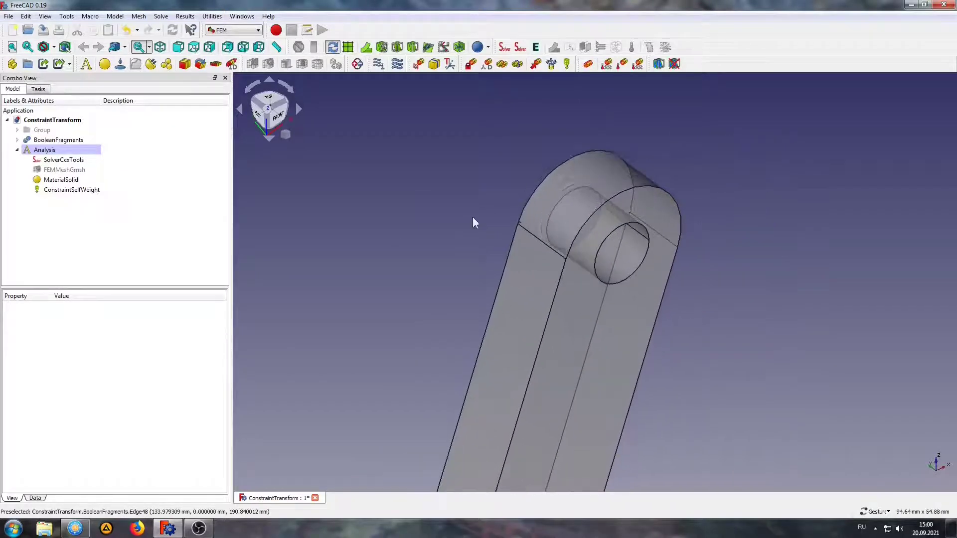
pyautogui.scroll(1, 519, 221)
pyautogui.scroll(2, 519, 220)
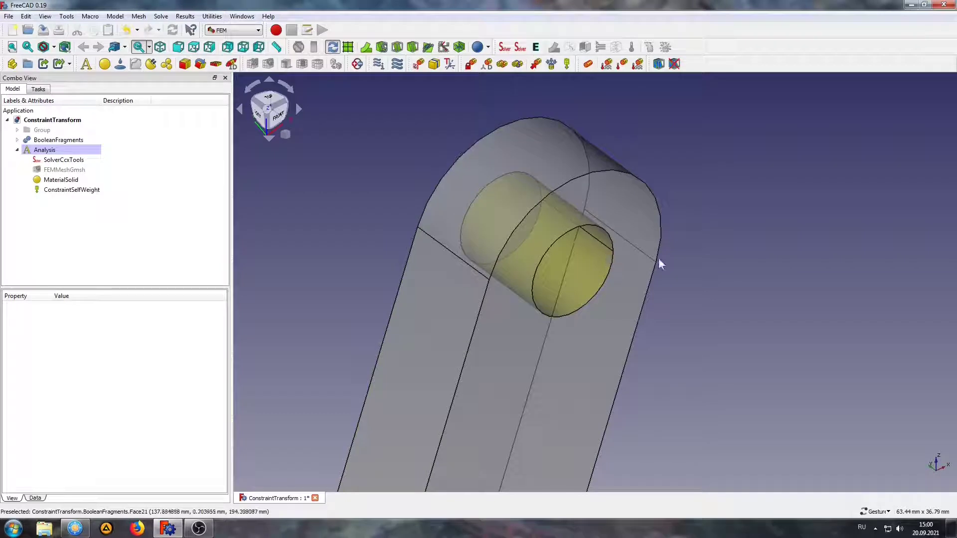
pyautogui.click(486, 64)
pyautogui.click(591, 277)
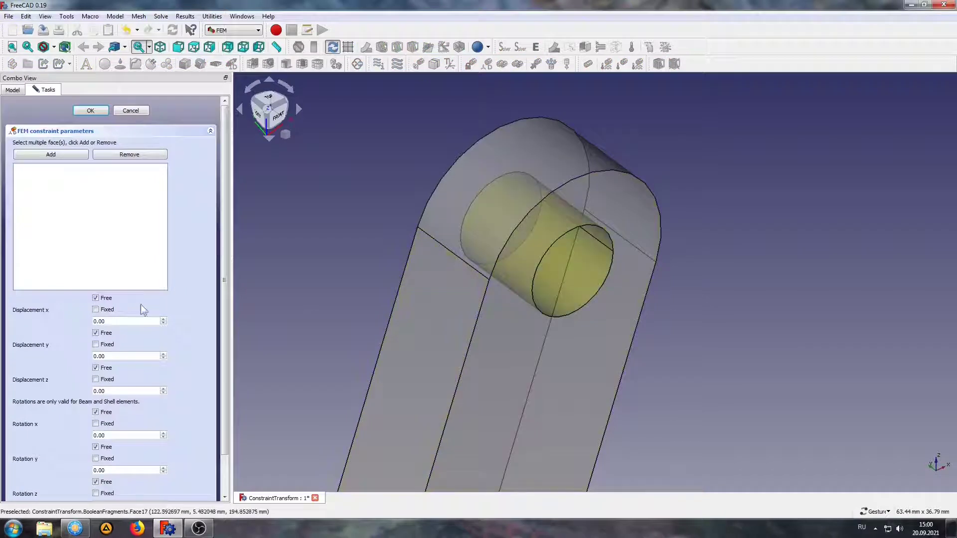
pyautogui.click(76, 154)
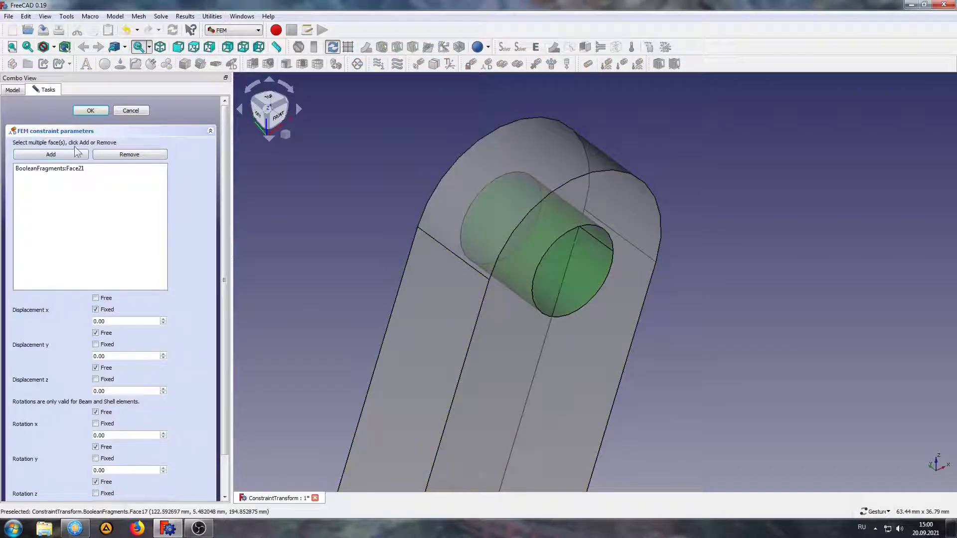
pyautogui.click(90, 110)
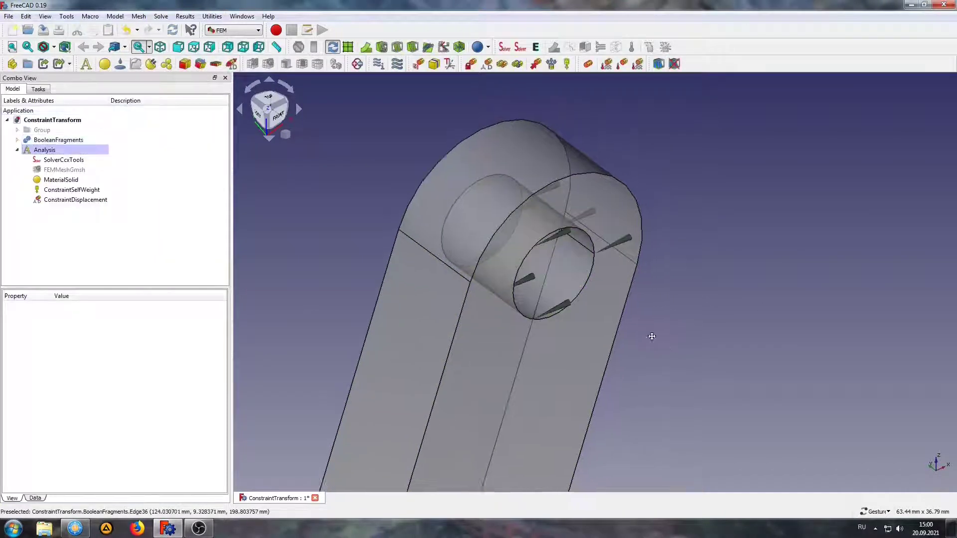
# - Apply a cylindrical transform constraint to the top eyelet's bore face (Face21)
pyautogui.click(450, 65)
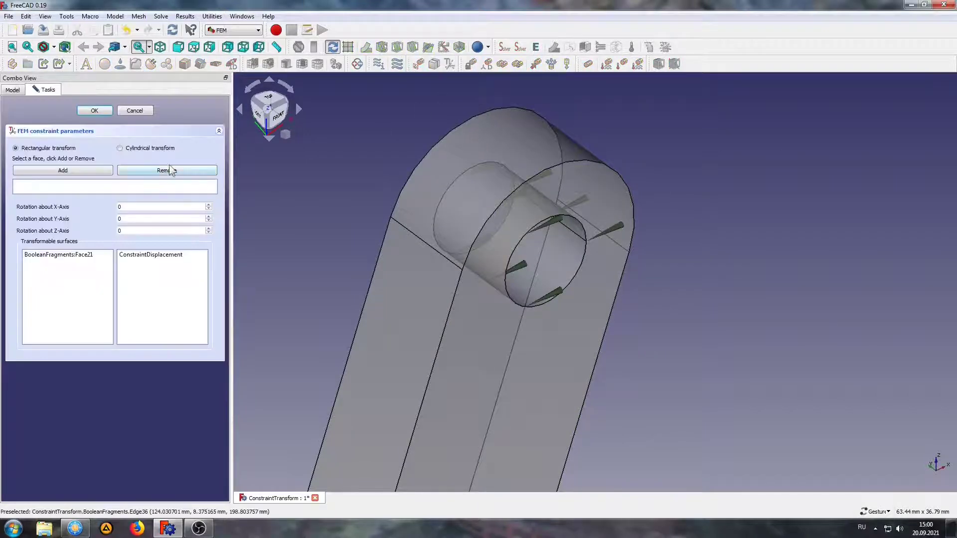
pyautogui.click(121, 148)
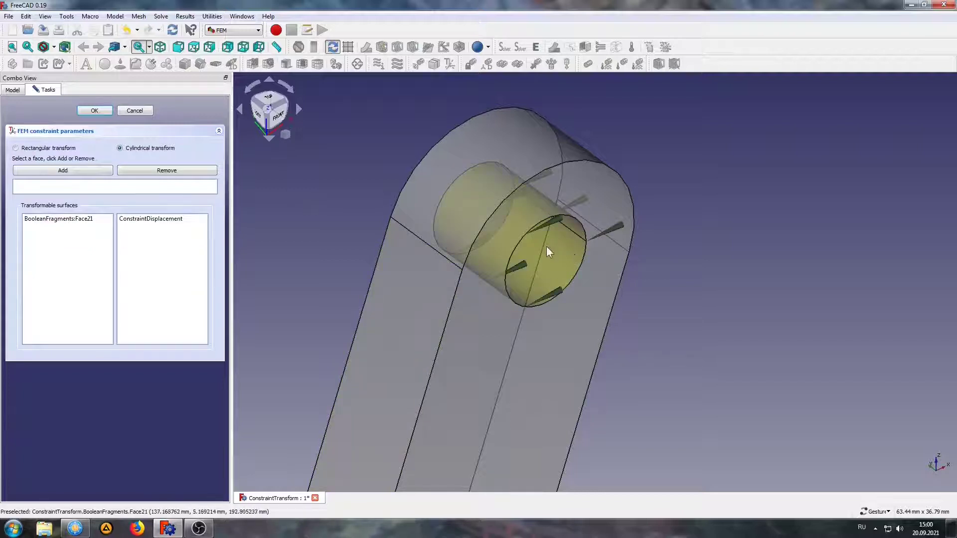
pyautogui.click(552, 261)
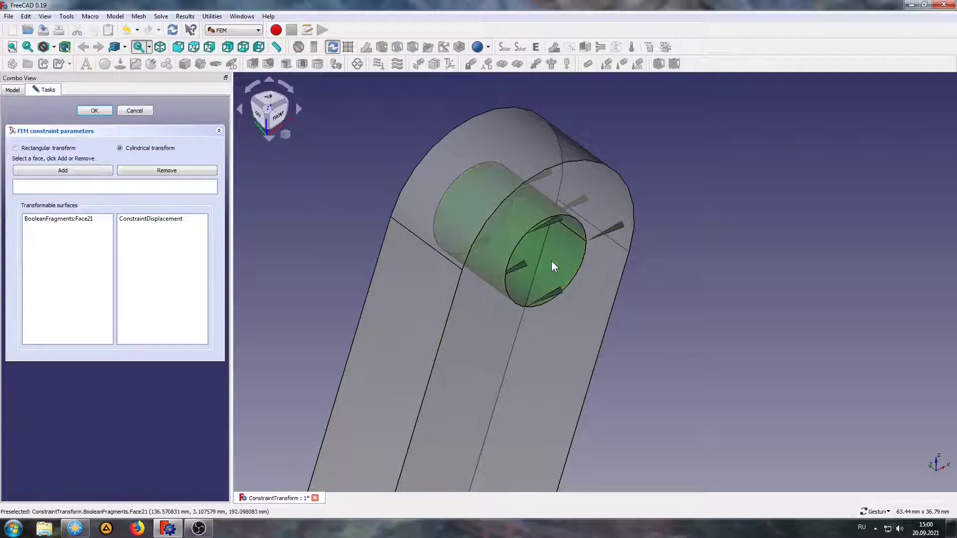
pyautogui.click(54, 171)
pyautogui.click(96, 111)
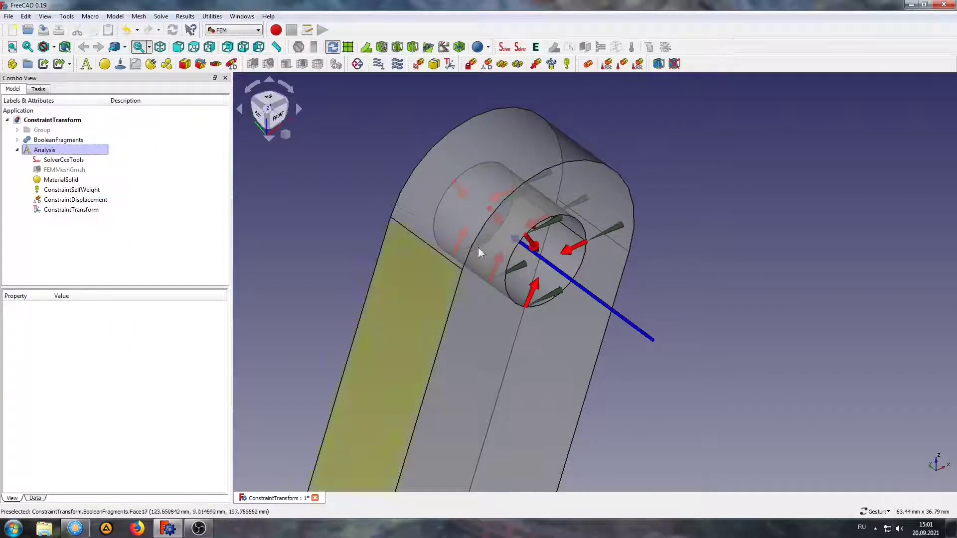
# - Orbit, pan and zoom to bring the lower beam's underside and end into view
pyautogui.scroll(-2, 494, 239)
pyautogui.scroll(-5, 698, 264)
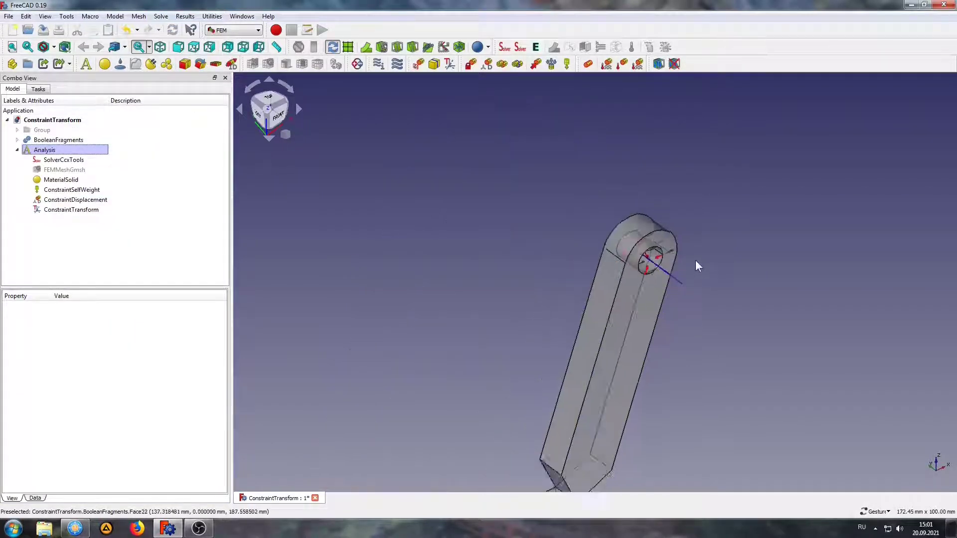
pyautogui.scroll(-3, 696, 260)
pyautogui.moveTo(672, 419); pyautogui.dragTo(574, 334)
pyautogui.scroll(3, 535, 369)
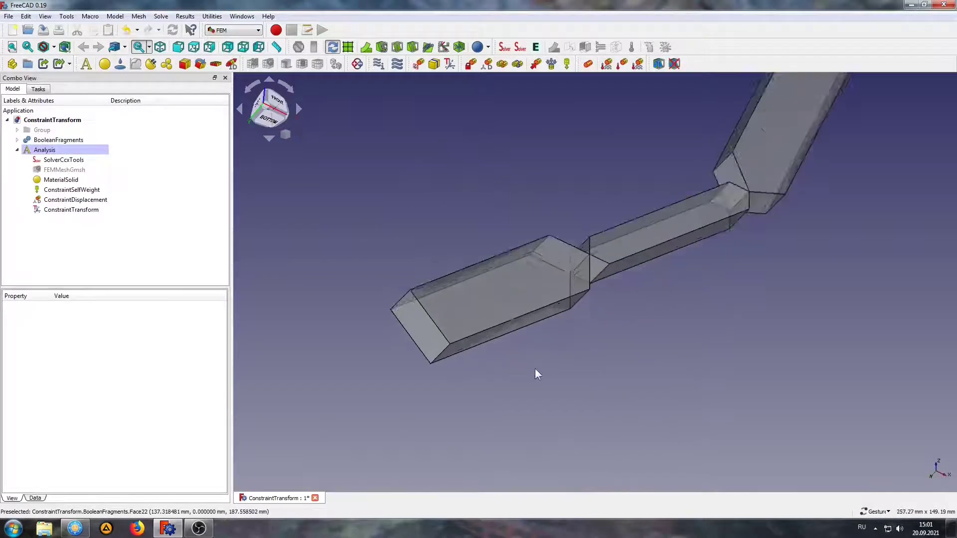
pyautogui.scroll(4, 534, 369)
pyautogui.moveTo(651, 363); pyautogui.dragTo(673, 342, button='right')
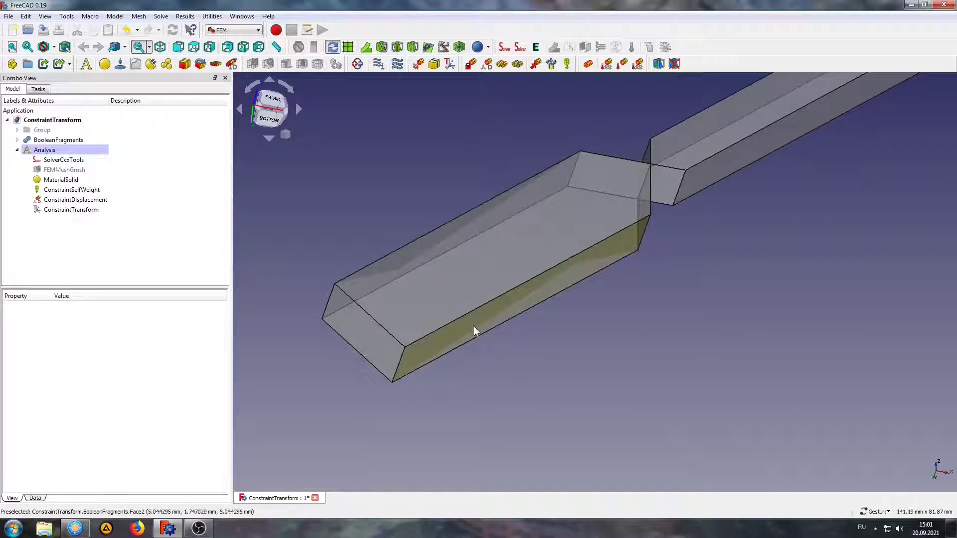
pyautogui.scroll(2, 563, 380)
pyautogui.scroll(2, 551, 377)
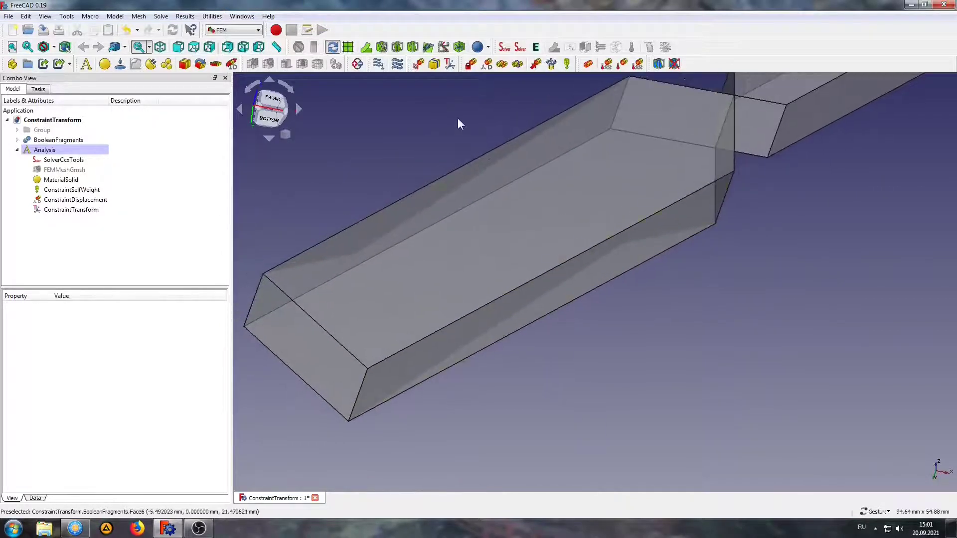
# - Fix Y and Z displacement on the lower beam's long flat face as ConstraintDisplacement001
pyautogui.click(467, 345)
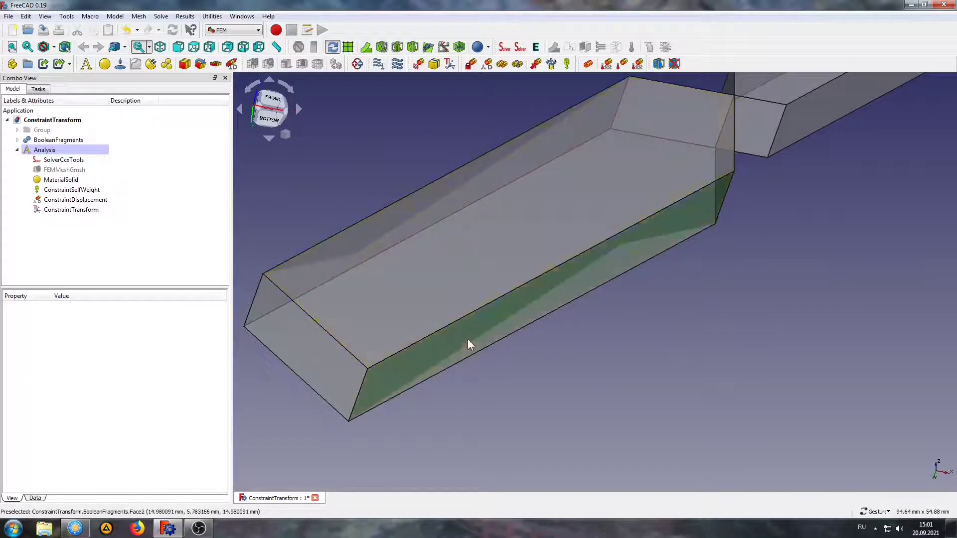
pyautogui.click(486, 63)
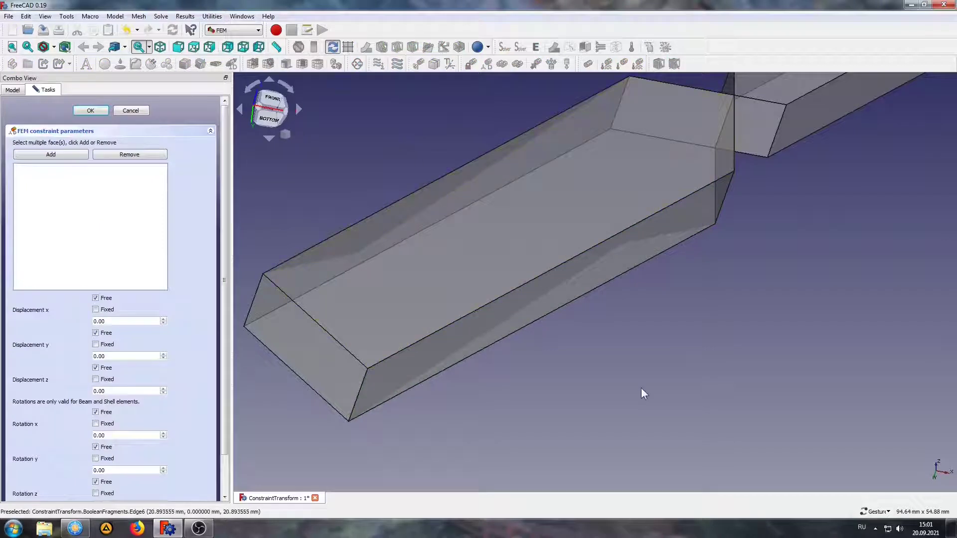
pyautogui.click(480, 329)
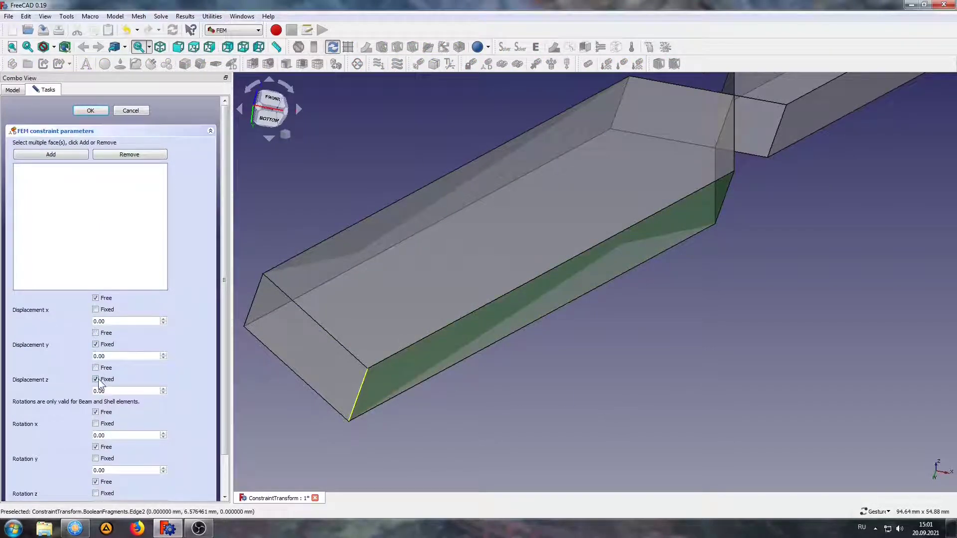
pyautogui.click(75, 155)
pyautogui.click(90, 111)
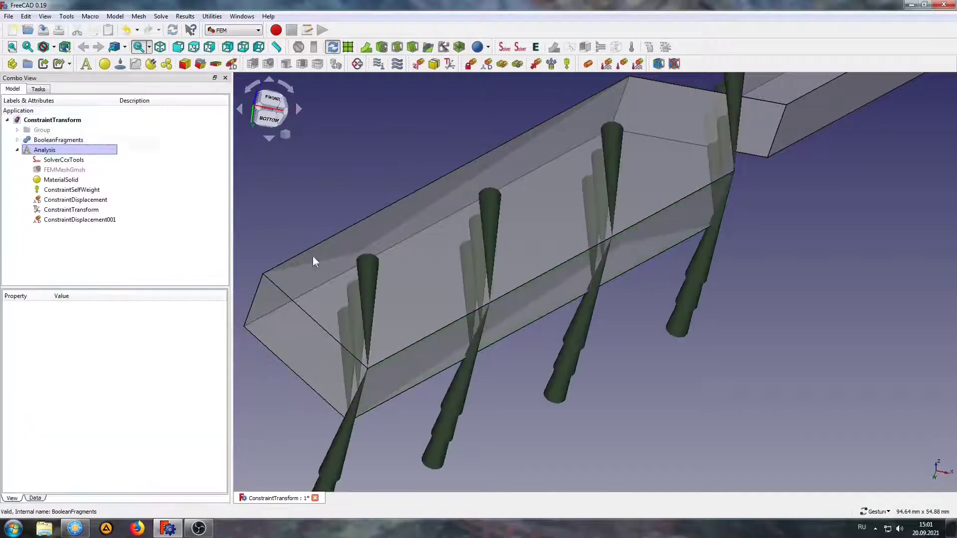
pyautogui.scroll(-2, 643, 314)
pyautogui.moveTo(643, 314); pyautogui.dragTo(649, 331)
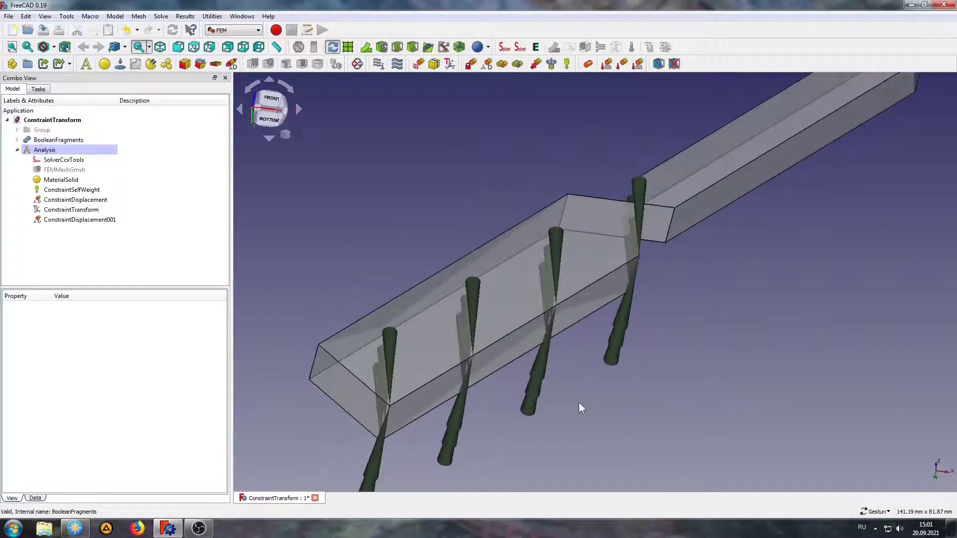
# - Start a rectangular transform constraint on Face2 with rotations X=0, Y=45, Z=0
pyautogui.click(450, 68)
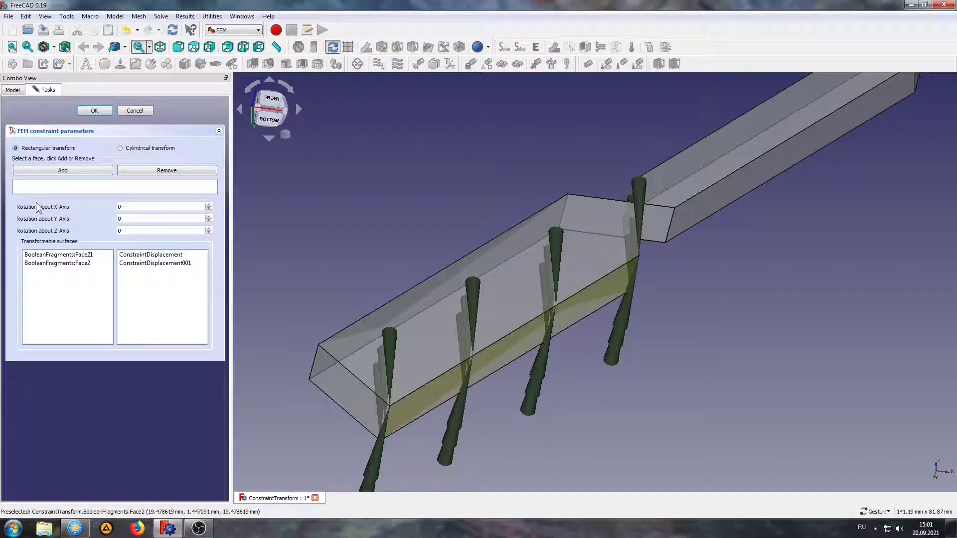
pyautogui.click(41, 170)
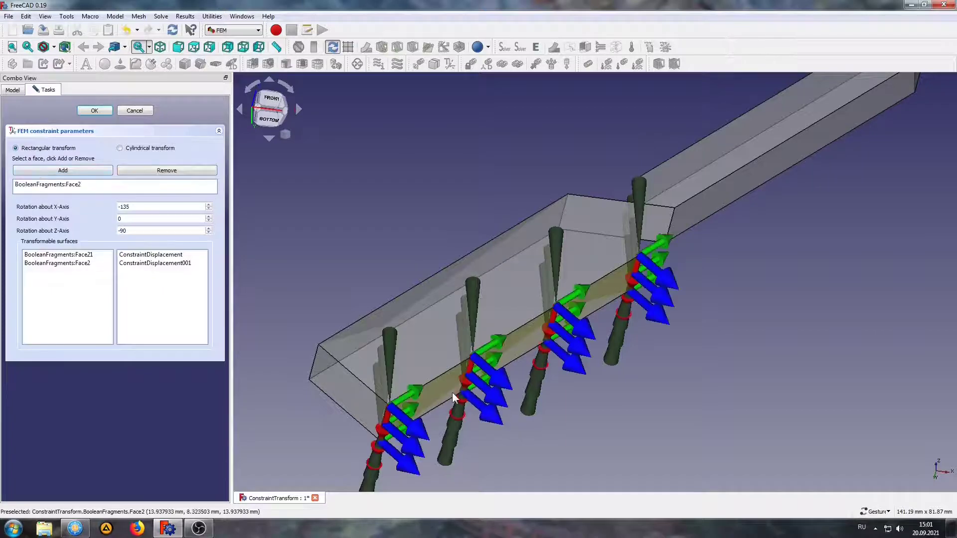
pyautogui.scroll(2, 452, 392)
pyautogui.scroll(-3, 597, 372)
pyautogui.scroll(3, 412, 412)
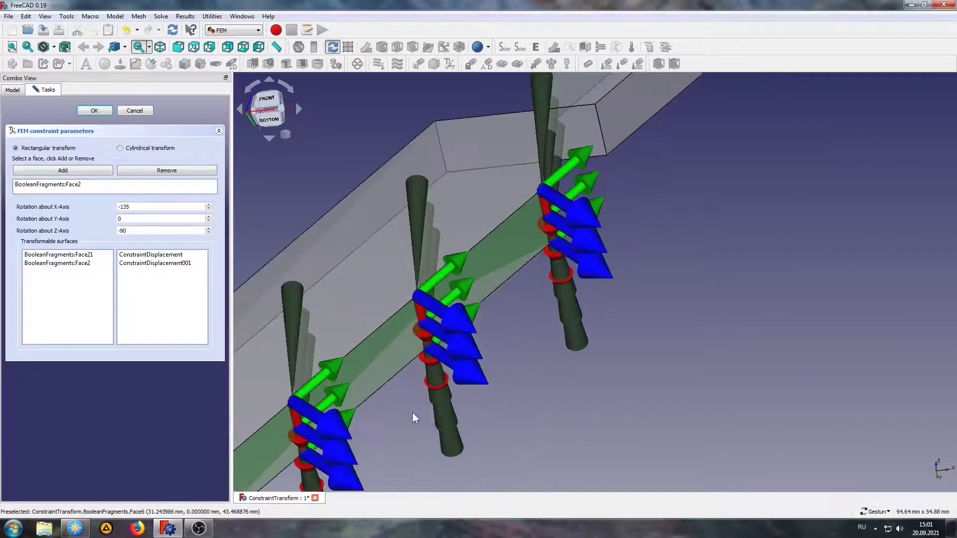
pyautogui.scroll(3, 560, 357)
pyautogui.scroll(-2, 560, 357)
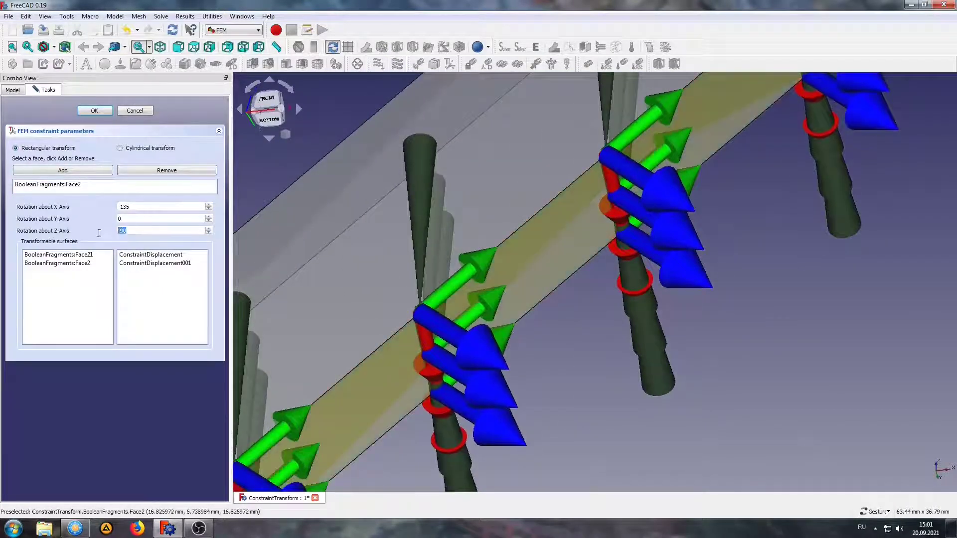
pyautogui.write('0')
pyautogui.doubleClick(125, 206)
pyautogui.write('0')
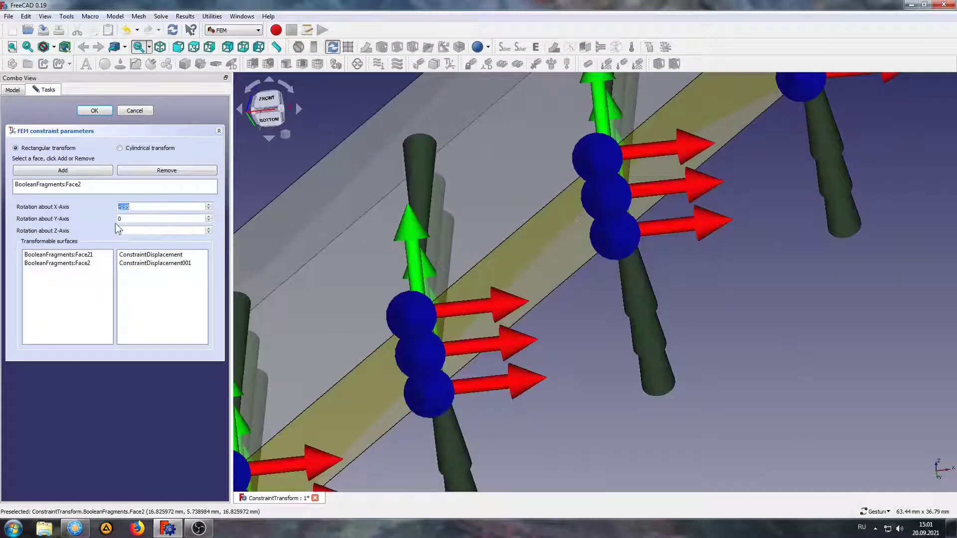
pyautogui.click(139, 219)
# - Orbit and zoom to inspect the 45° rotated transform along the angled channel
pyautogui.scroll(6, 144, 219)
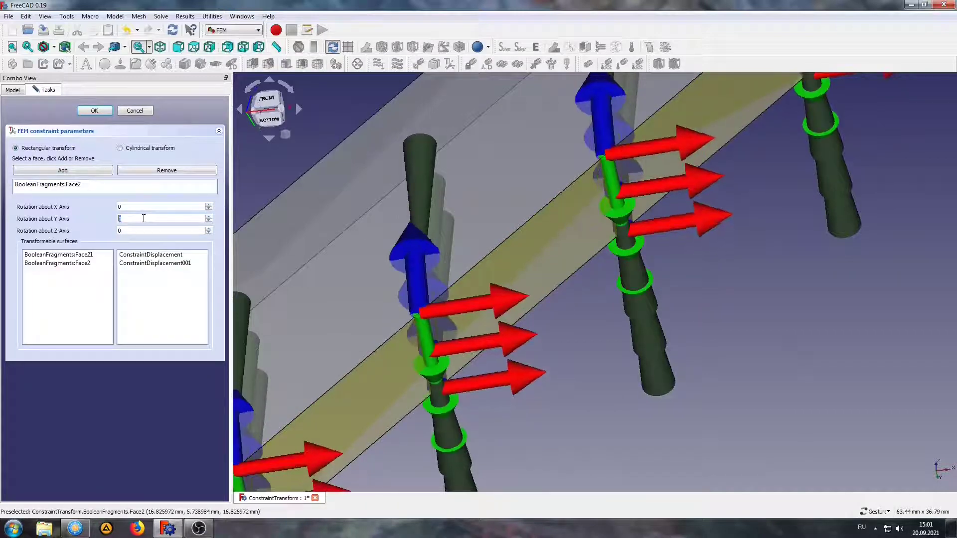
pyautogui.scroll(6, 143, 218)
pyautogui.scroll(6, 143, 218)
pyautogui.scroll(7, 143, 219)
pyautogui.scroll(5, 144, 218)
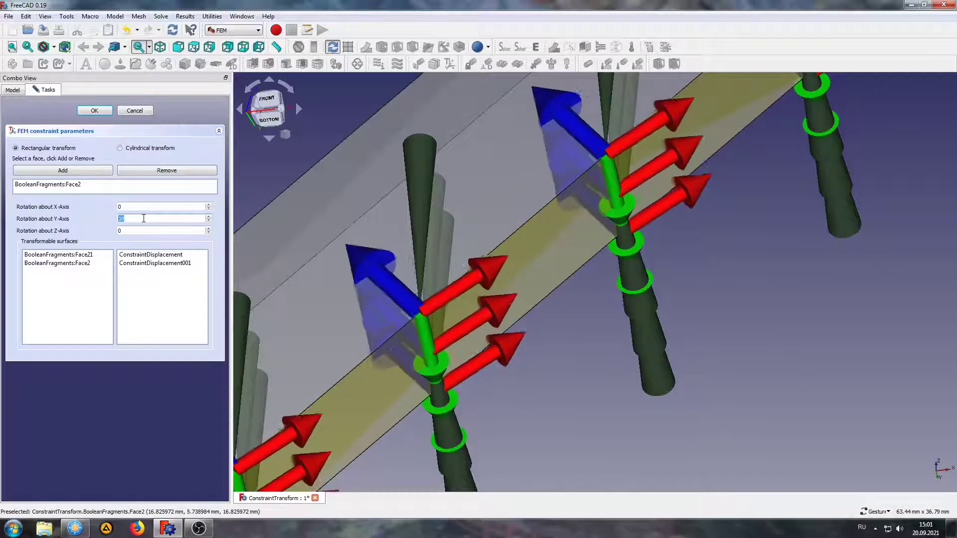
pyautogui.scroll(5, 144, 219)
pyautogui.scroll(5, 143, 219)
pyautogui.scroll(5, 143, 218)
pyautogui.scroll(2, 144, 218)
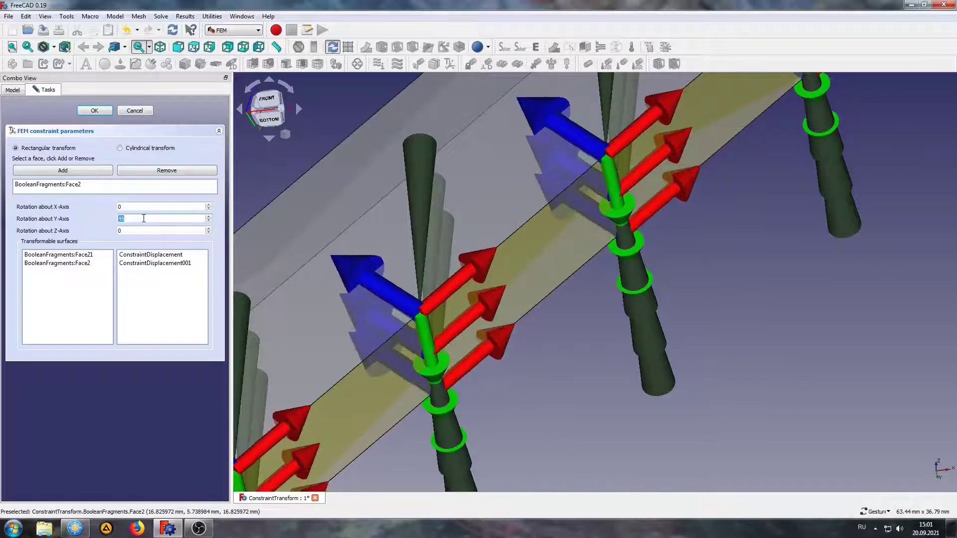
pyautogui.scroll(-5, 525, 363)
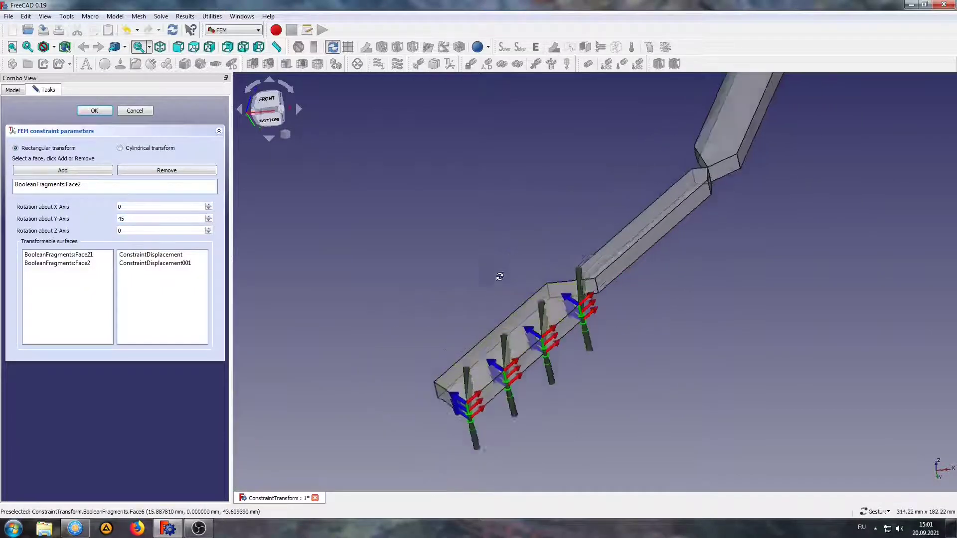
pyautogui.moveTo(525, 363)
pyautogui.mouseDown()
pyautogui.moveTo(507, 307)
pyautogui.moveTo(439, 227)
pyautogui.moveTo(413, 218)
pyautogui.moveTo(445, 228)
pyautogui.mouseUp()
pyautogui.scroll(3, 449, 351)
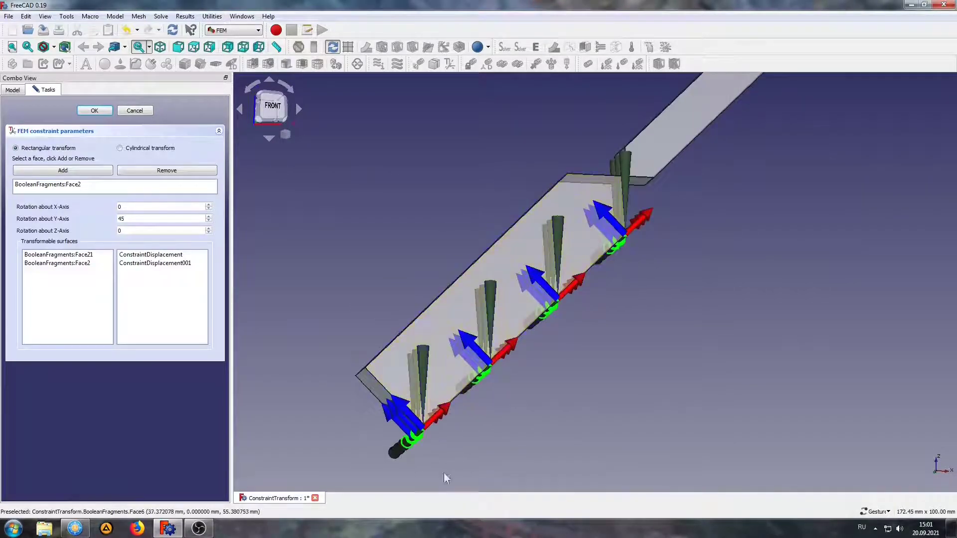
pyautogui.scroll(2, 726, 365)
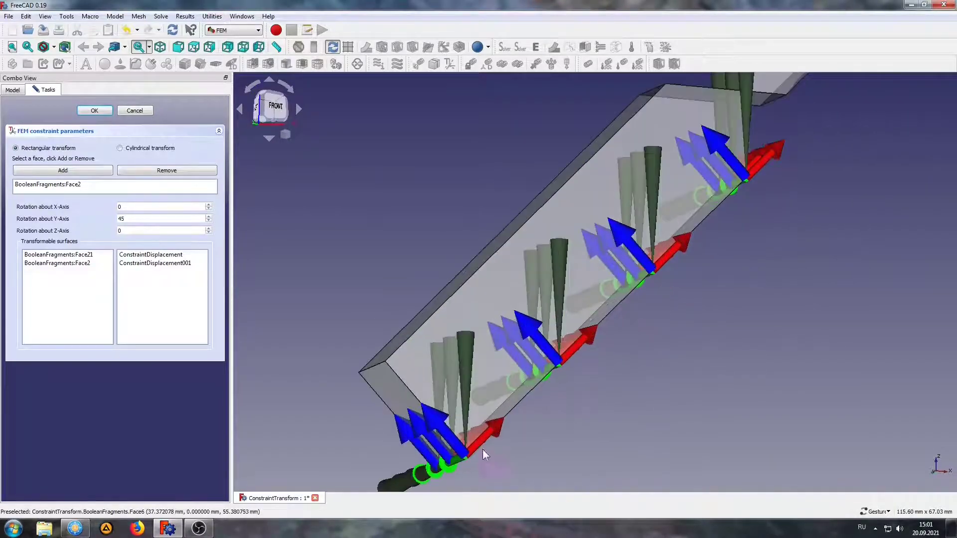
pyautogui.moveTo(671, 289)
pyautogui.mouseDown()
pyautogui.moveTo(679, 349)
pyautogui.moveTo(566, 320)
pyautogui.mouseUp()
pyautogui.scroll(-3, 566, 321)
pyautogui.moveTo(560, 320); pyautogui.dragTo(744, 287, button='right')
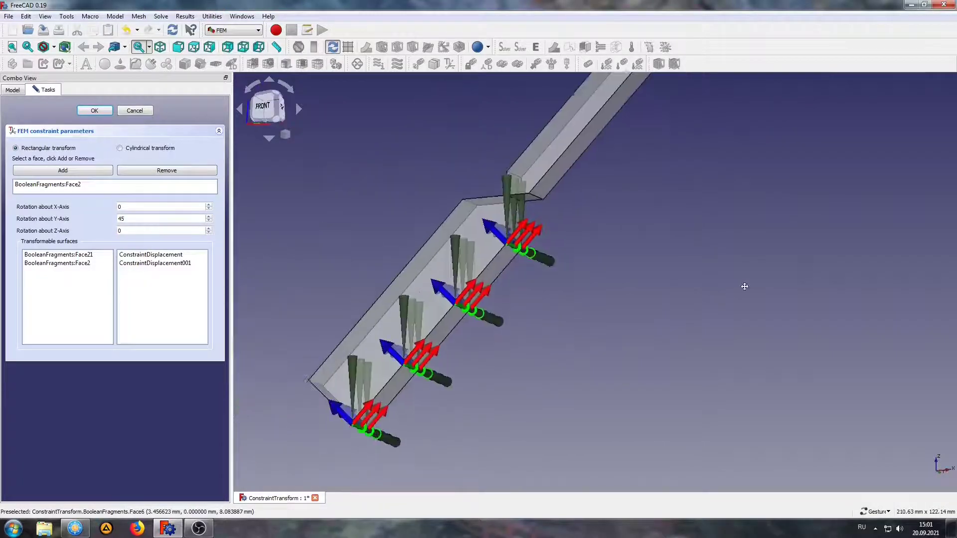
pyautogui.scroll(2, 487, 358)
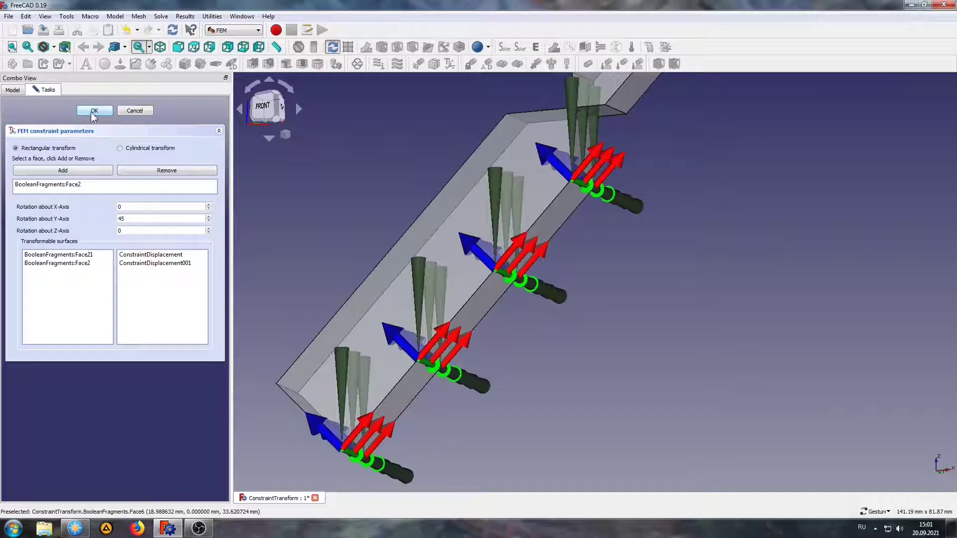
# - Create ConstraintTransform001 and reposition the part in the view
pyautogui.click(93, 115)
pyautogui.scroll(-3, 390, 238)
pyautogui.moveTo(390, 239)
pyautogui.mouseDown(button='right')
pyautogui.moveTo(517, 274)
pyautogui.moveTo(332, 348)
pyautogui.mouseUp(button='right')
pyautogui.scroll(1, 332, 348)
pyautogui.scroll(4, 402, 325)
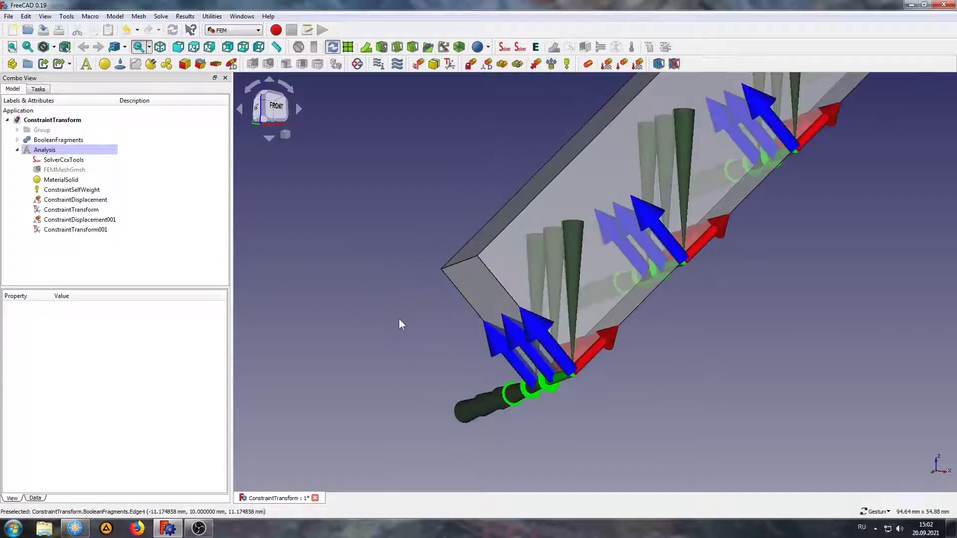
pyautogui.moveTo(401, 325); pyautogui.dragTo(324, 341, button='right')
# - Prescribe a 20 mm X displacement on the lower bar's end face (Face1) as ConstraintDisplacement002
pyautogui.click(487, 64)
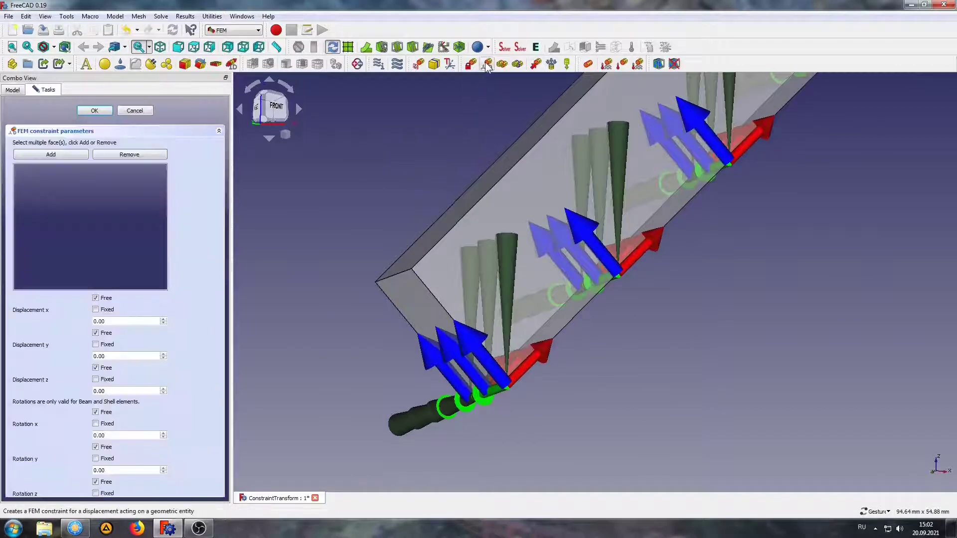
pyautogui.click(406, 301)
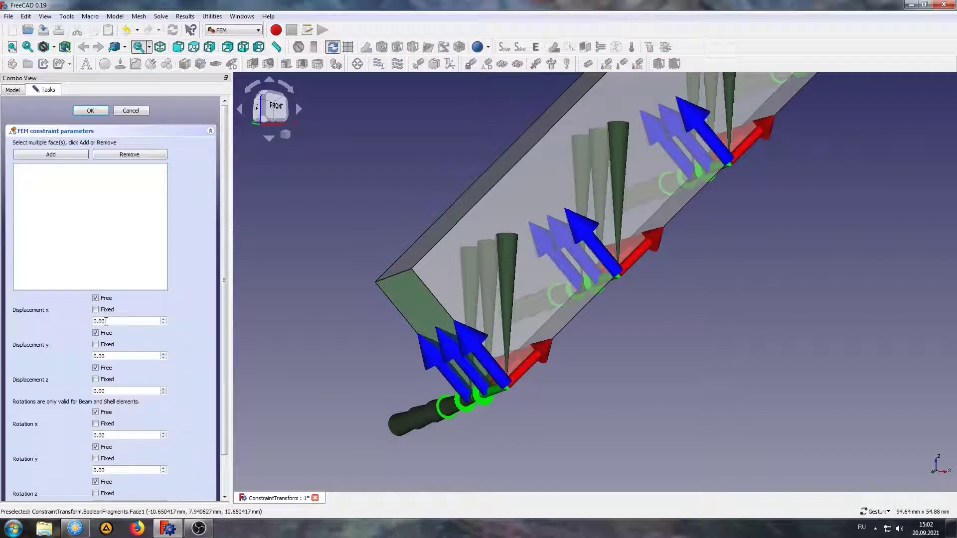
pyautogui.moveTo(122, 322); pyautogui.dragTo(65, 322)
pyautogui.write('20')
pyautogui.click(66, 157)
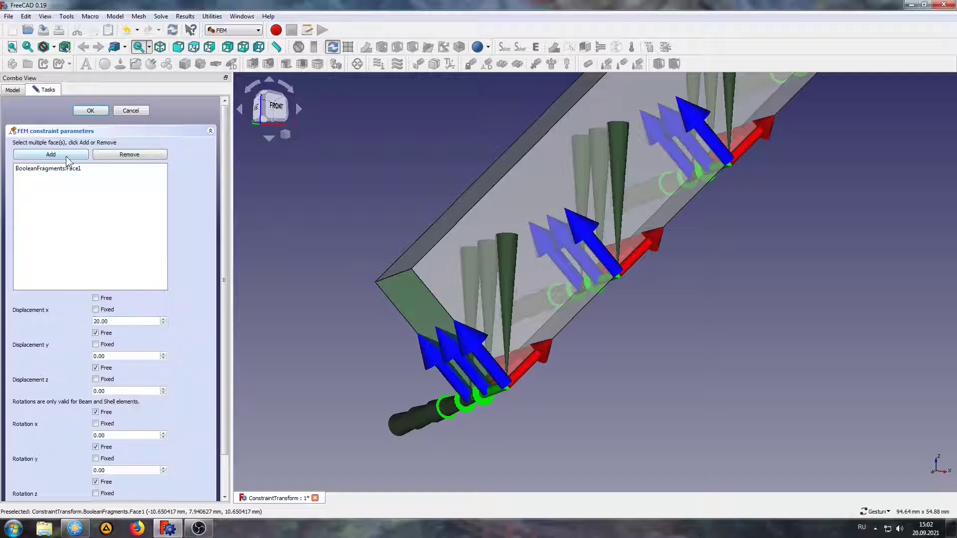
pyautogui.click(90, 110)
pyautogui.scroll(3, 338, 339)
pyautogui.moveTo(337, 339)
pyautogui.mouseDown(button='right')
pyautogui.moveTo(382, 367)
pyautogui.moveTo(283, 352)
pyautogui.mouseUp(button='right')
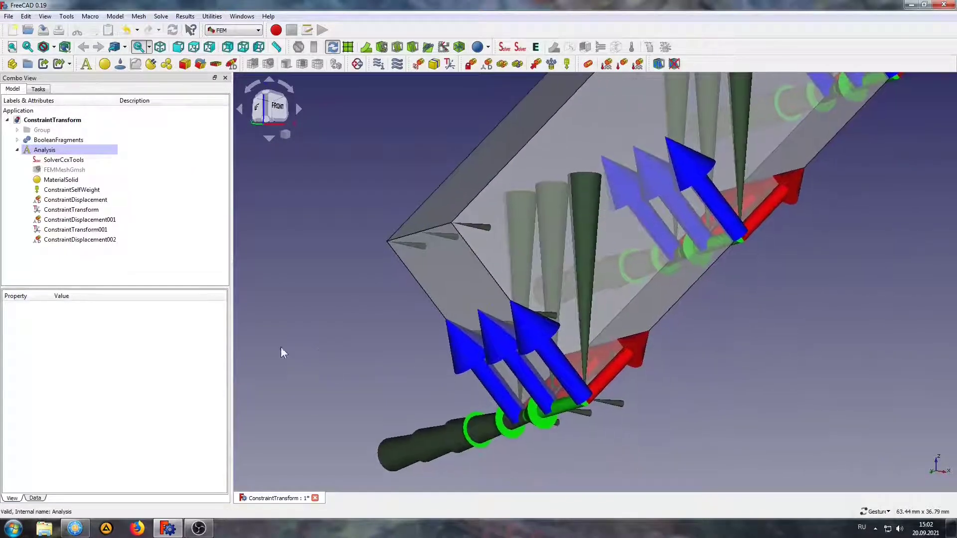
# - Start a third transform constraint on the lower bar's end face (Face1)
pyautogui.click(450, 64)
pyautogui.click(450, 270)
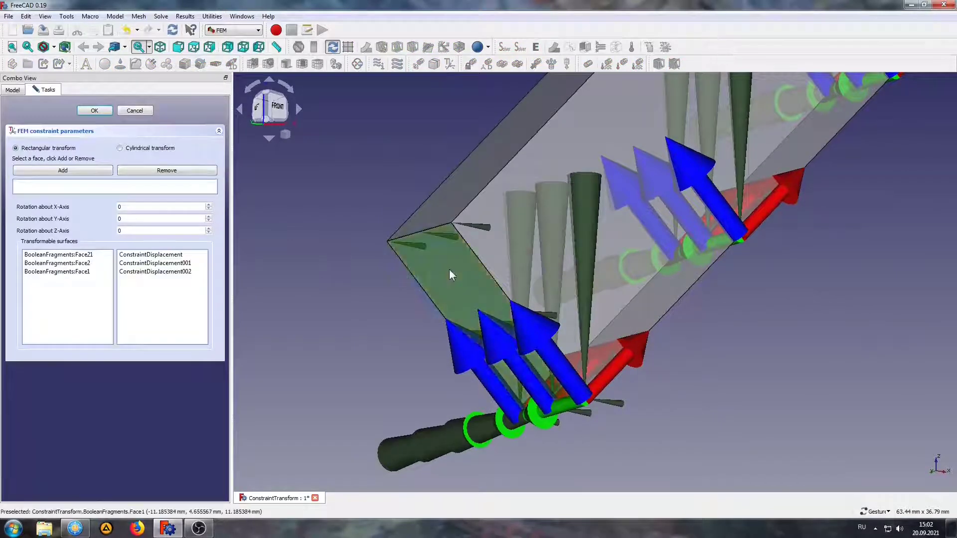
pyautogui.click(55, 171)
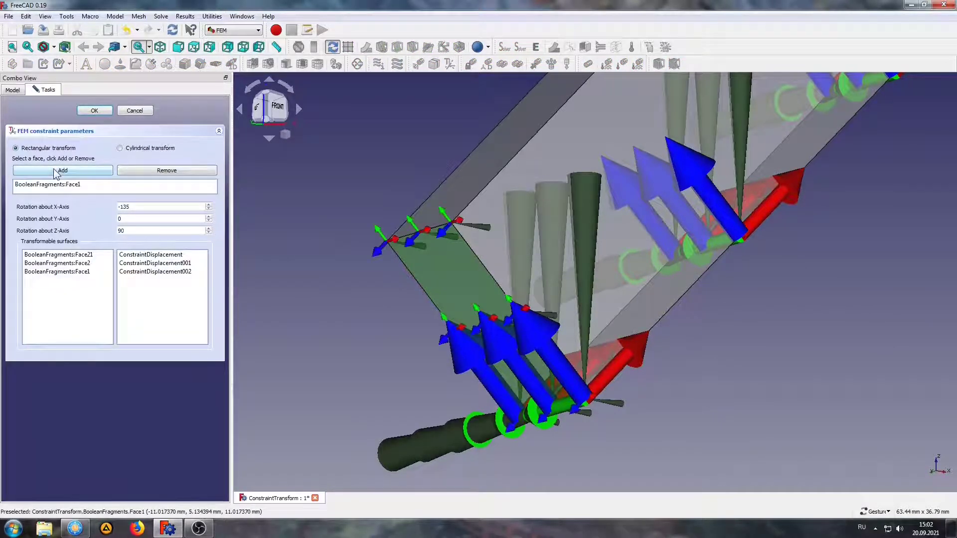
# - Rotate the constraint's axes 45° about Y, keeping 0 about X, and confirm it
pyautogui.write('0')
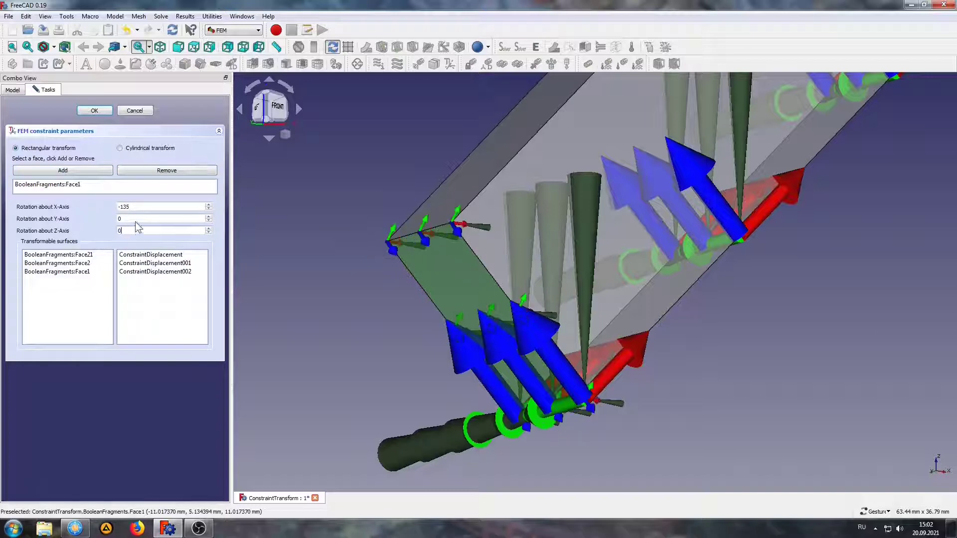
pyautogui.doubleClick(137, 206)
pyautogui.write('0')
pyautogui.press('Tab')
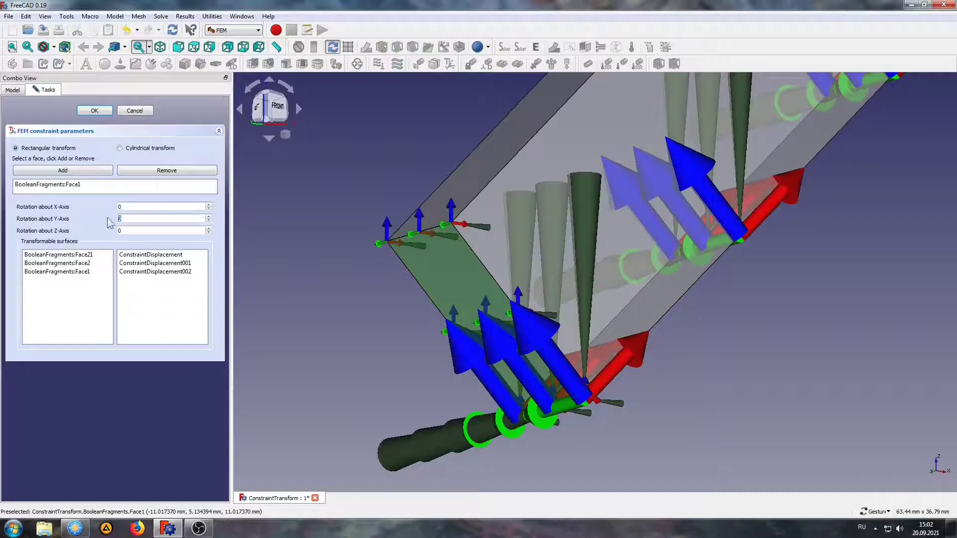
pyautogui.write('45')
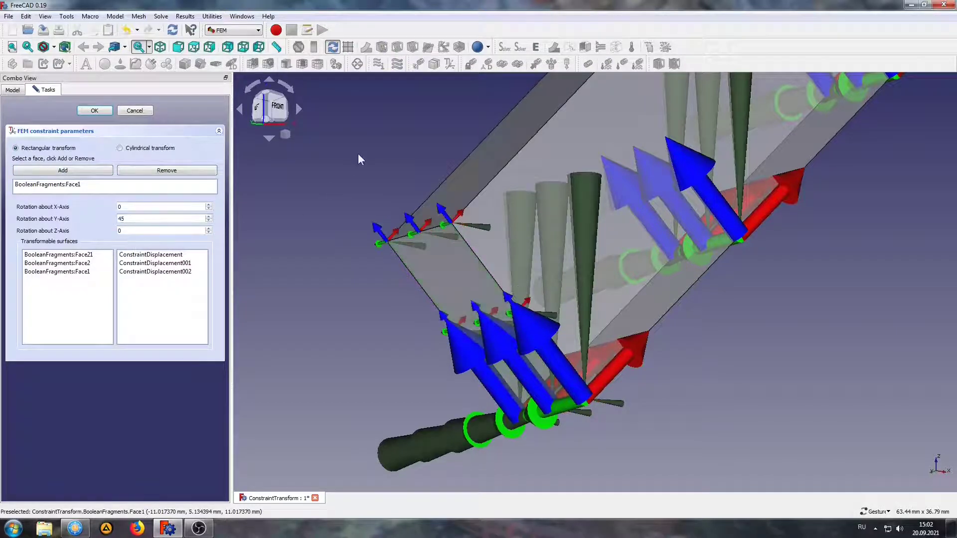
pyautogui.moveTo(868, 374); pyautogui.dragTo(786, 422, button='right')
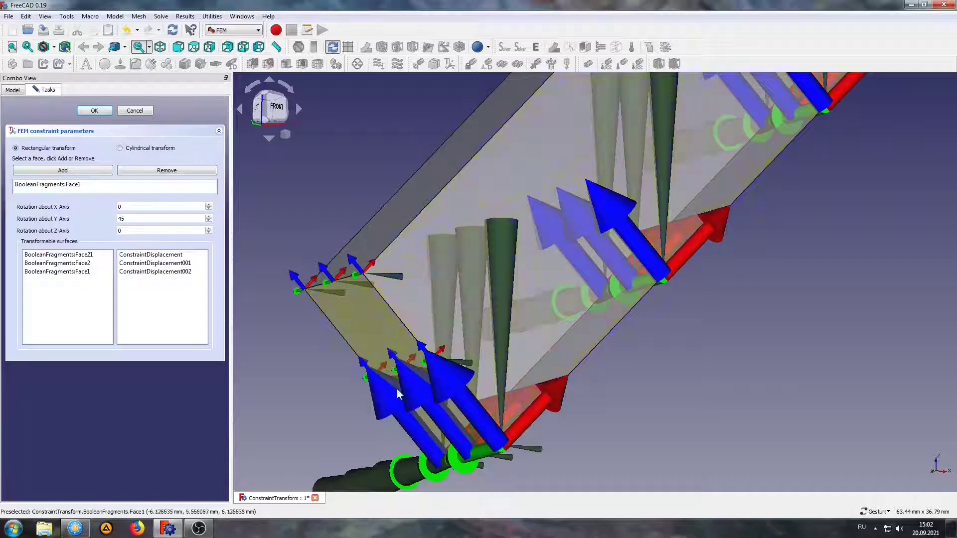
pyautogui.press('1')
pyautogui.scroll(3, 704, 325)
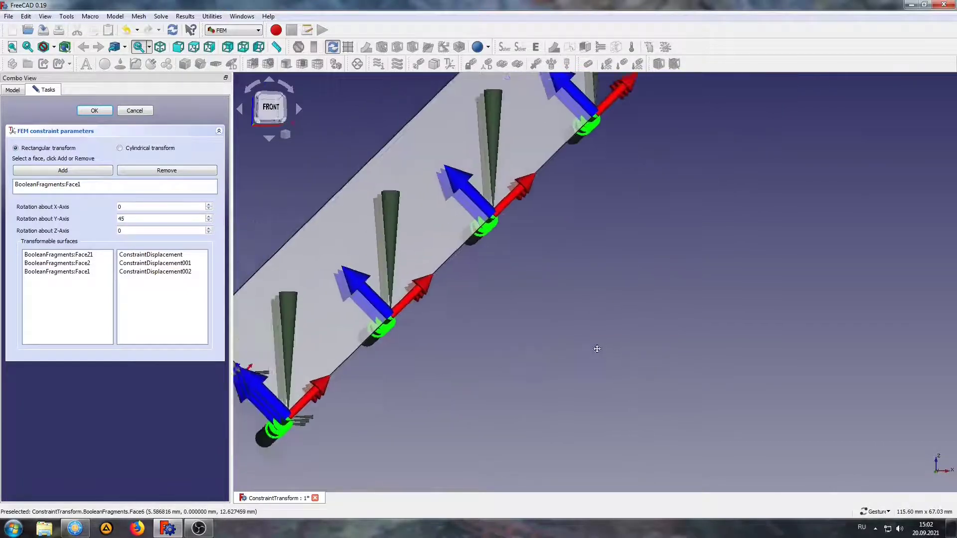
pyautogui.moveTo(331, 194); pyautogui.dragTo(321, 231)
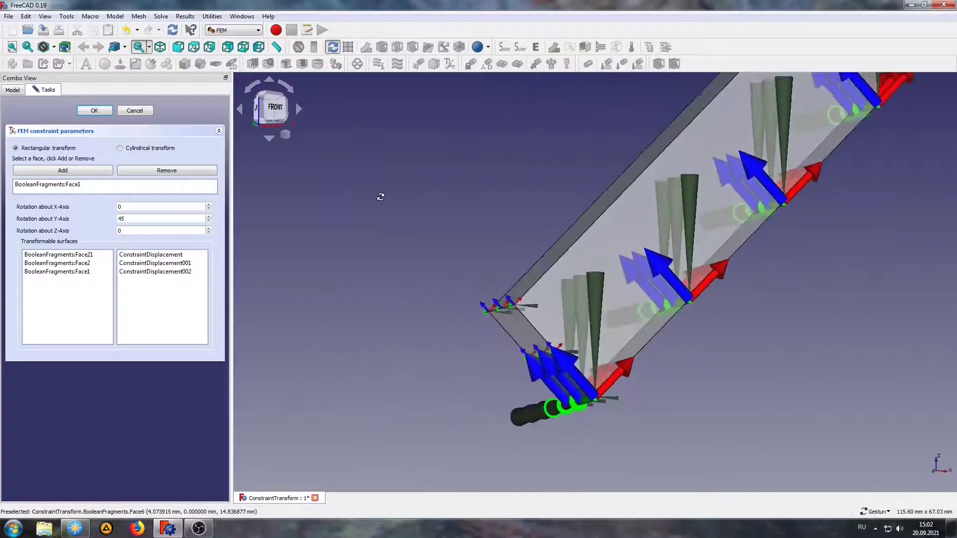
pyautogui.click(94, 110)
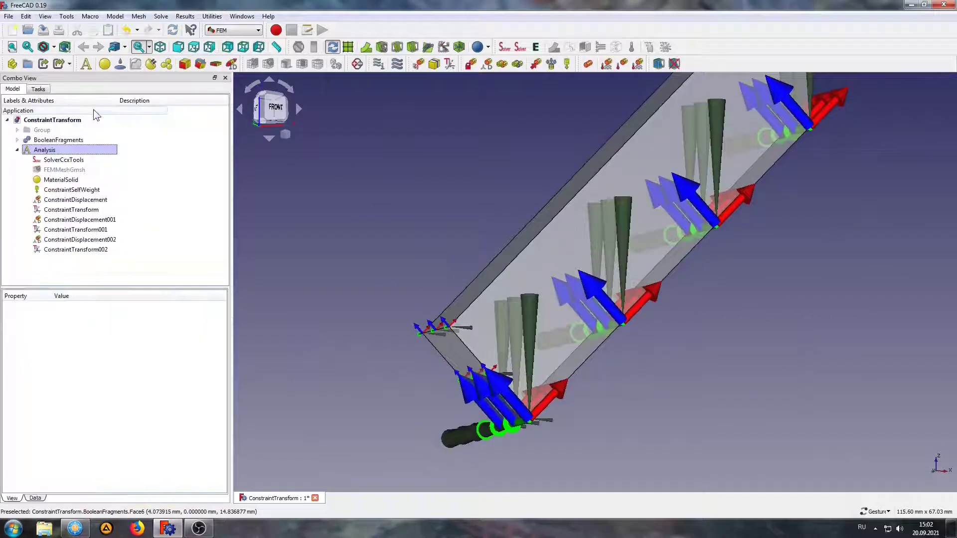
# - Write the .inp file from SolverCcxTools and run CalculiX to produce CCX_Results
pyautogui.scroll(-3, 413, 192)
pyautogui.scroll(-2, 445, 149)
pyautogui.scroll(-2, 466, 194)
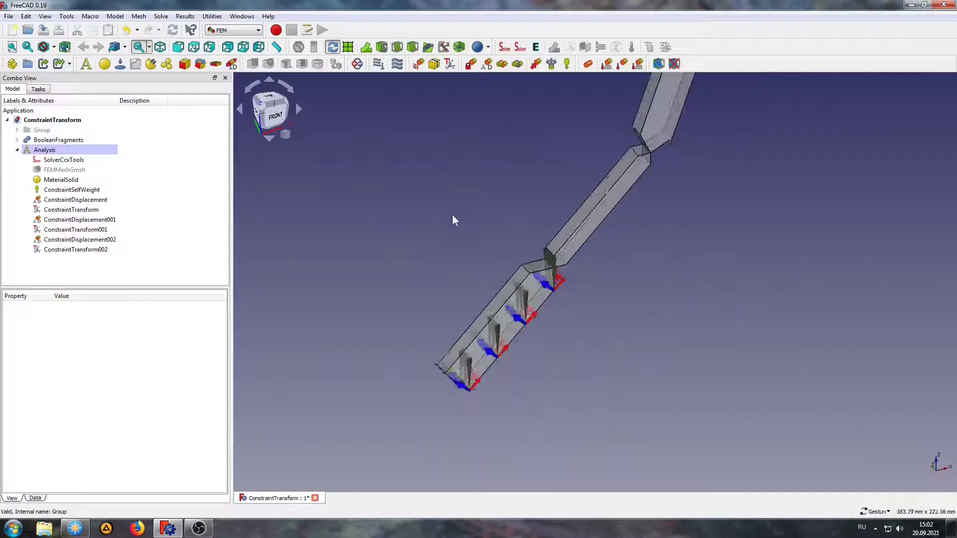
pyautogui.scroll(-2, 454, 218)
pyautogui.scroll(2, 454, 284)
pyautogui.scroll(2, 439, 299)
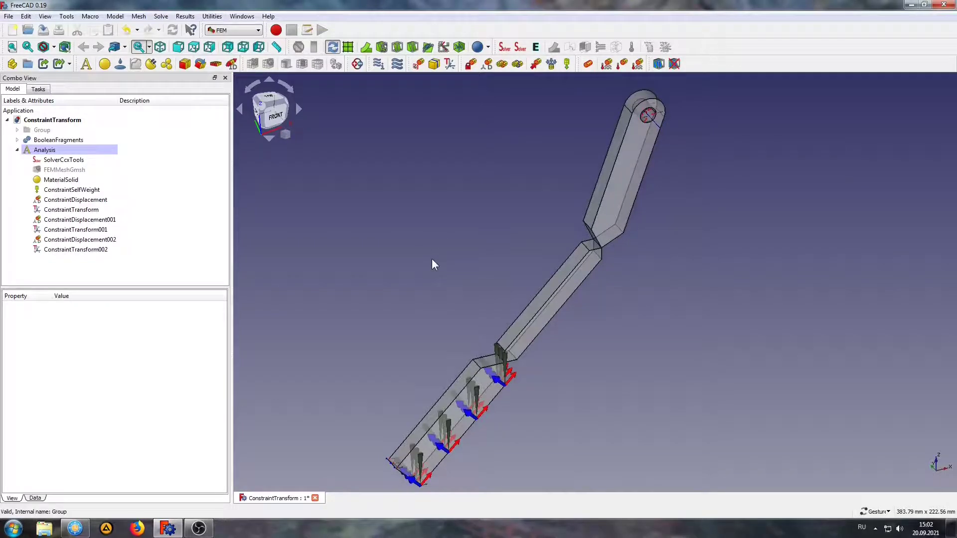
pyautogui.doubleClick(63, 160)
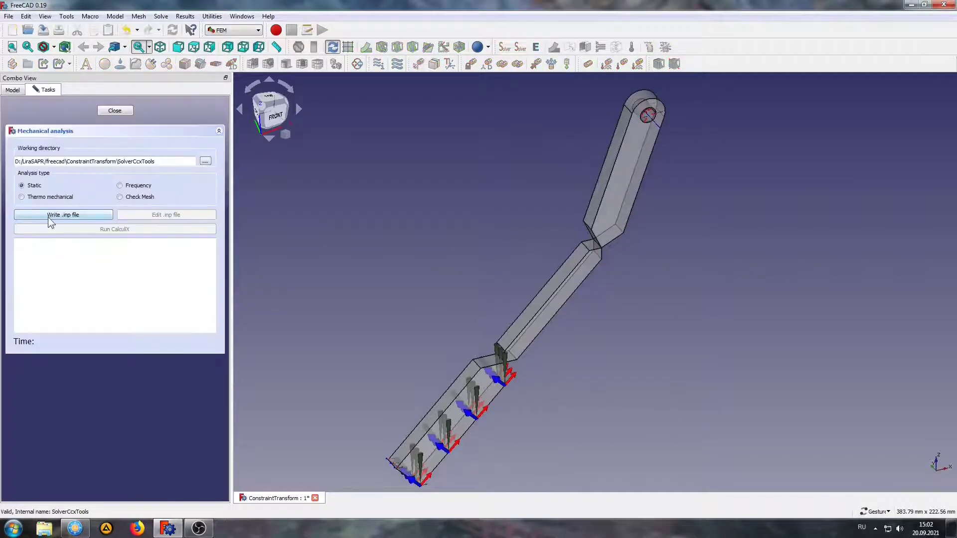
pyautogui.click(49, 220)
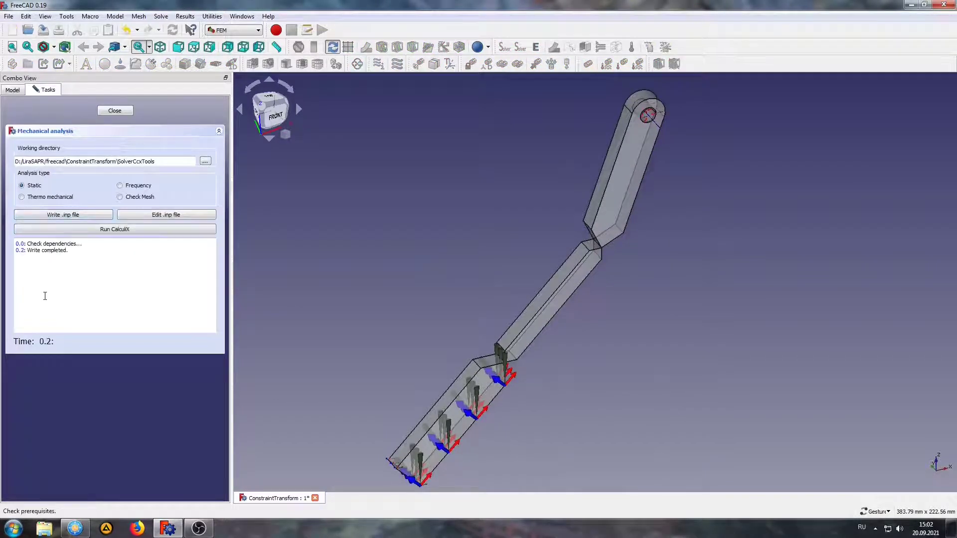
pyautogui.click(113, 230)
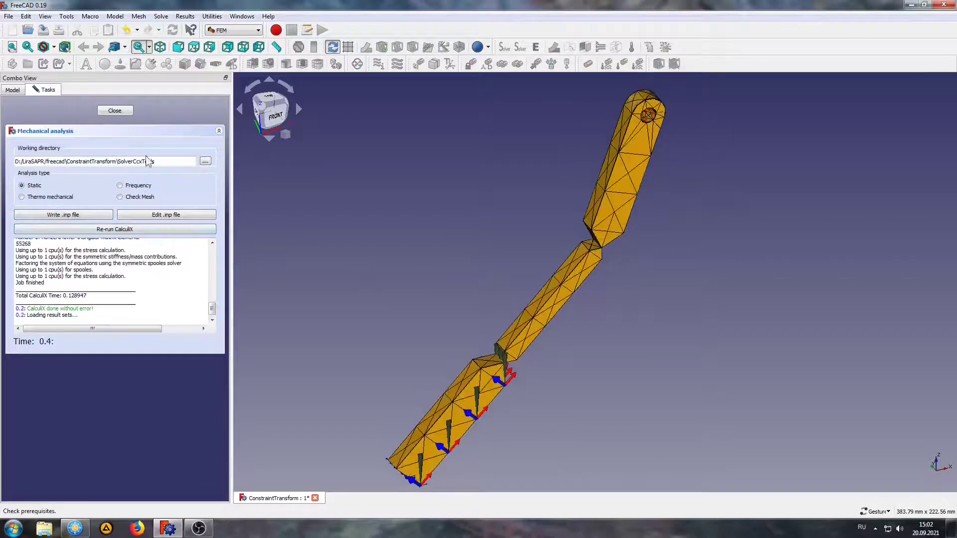
pyautogui.click(115, 111)
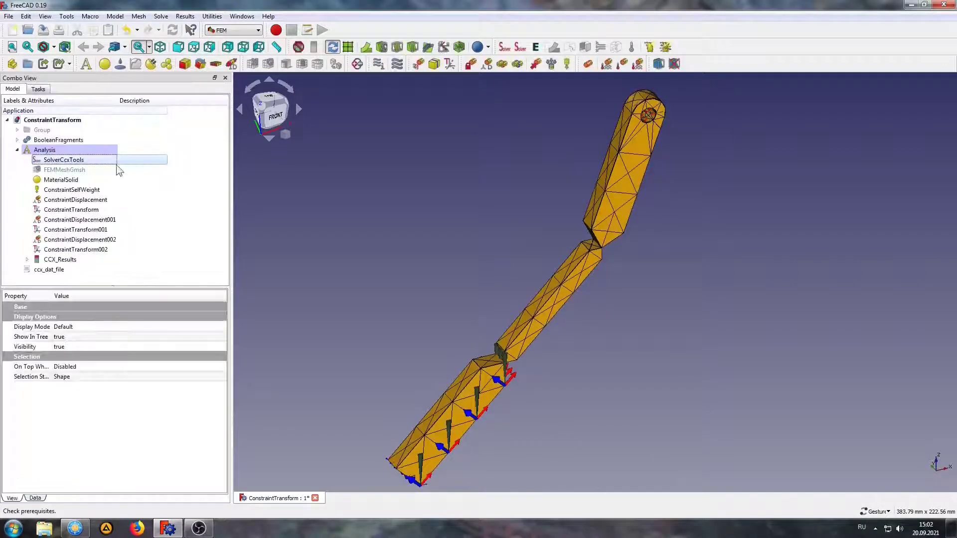
# - Show CCX_Results coloured by von Mises stress with the deformed shape enabled
pyautogui.doubleClick(51, 261)
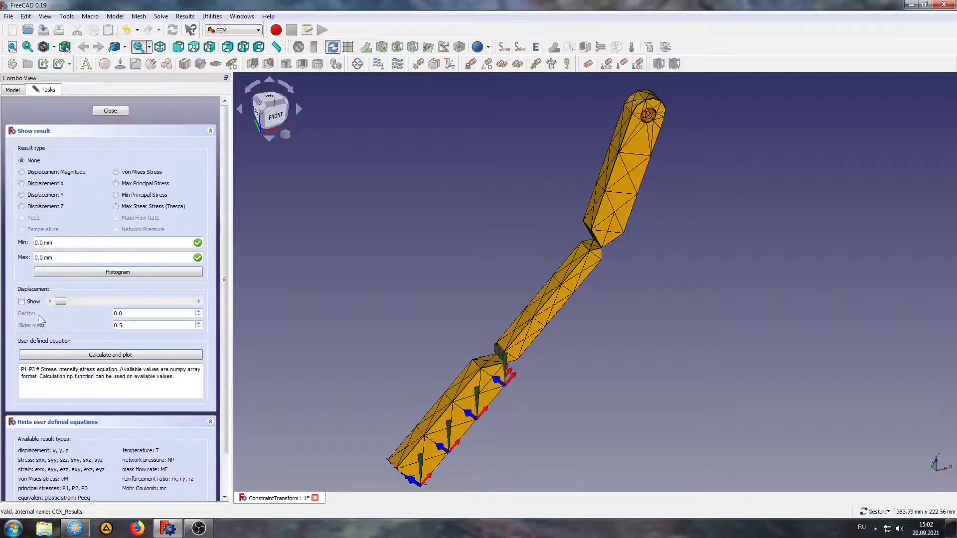
pyautogui.click(21, 303)
pyautogui.click(144, 174)
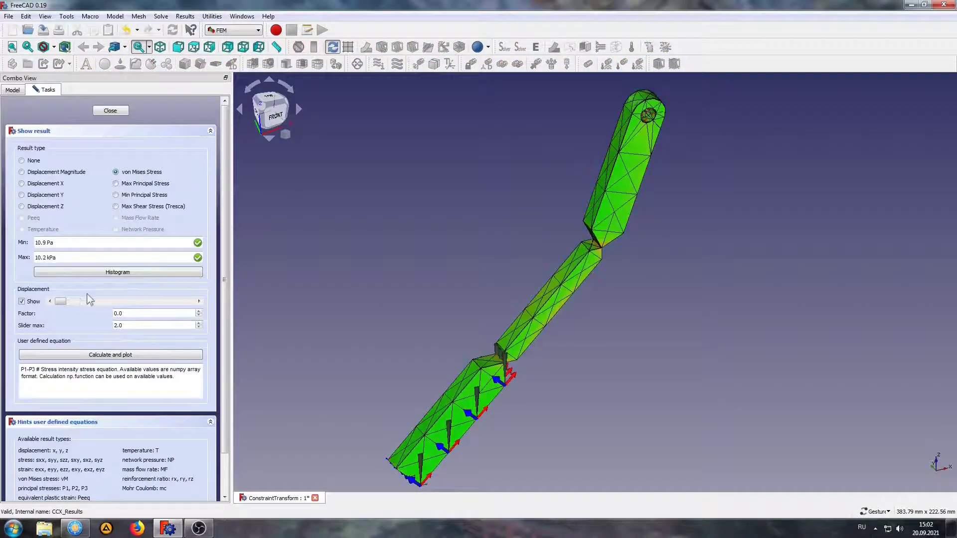
pyautogui.moveTo(63, 306); pyautogui.dragTo(85, 302)
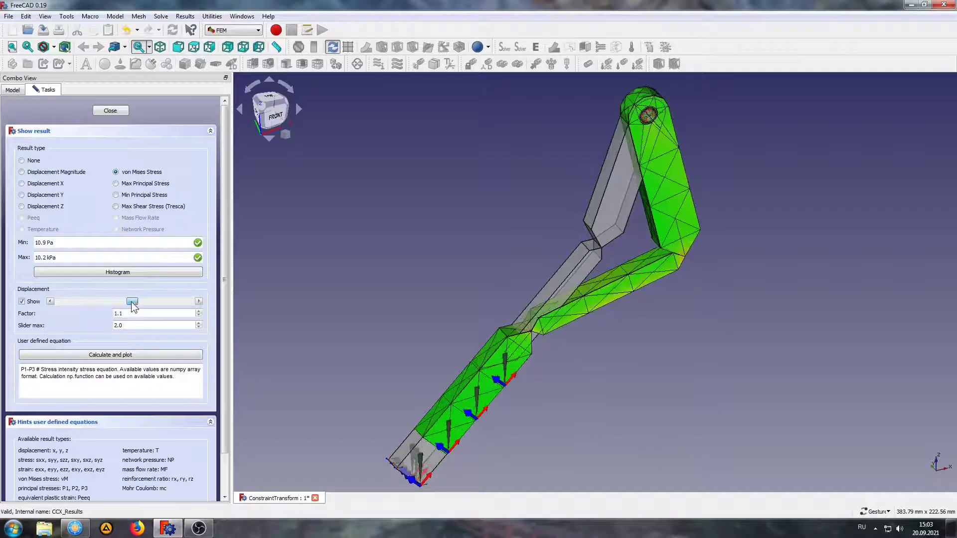
# - Vary the displacement factor slider to inspect deformation, ending at factor 0.0
pyautogui.scroll(2, 763, 112)
pyautogui.scroll(2, 751, 123)
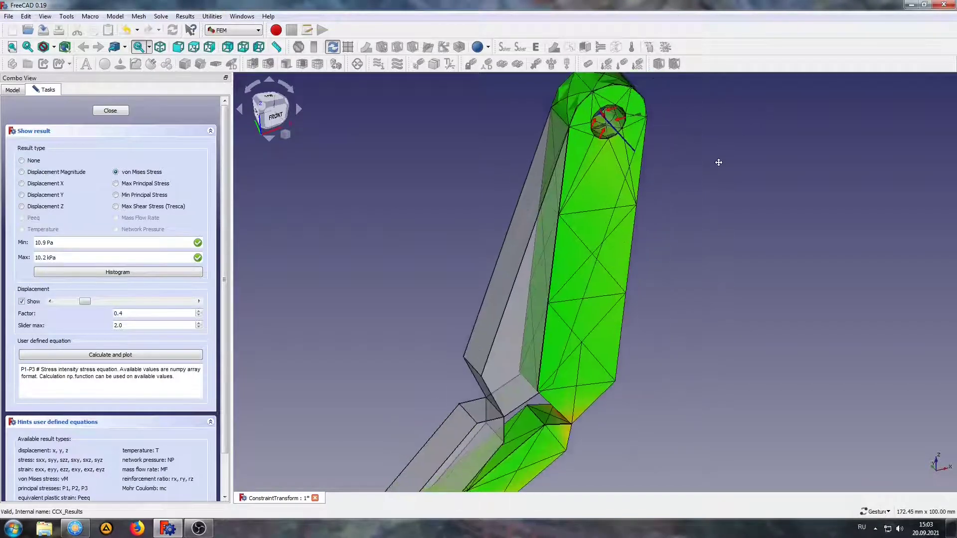
pyautogui.scroll(2, 712, 192)
pyautogui.moveTo(86, 306); pyautogui.dragTo(113, 307)
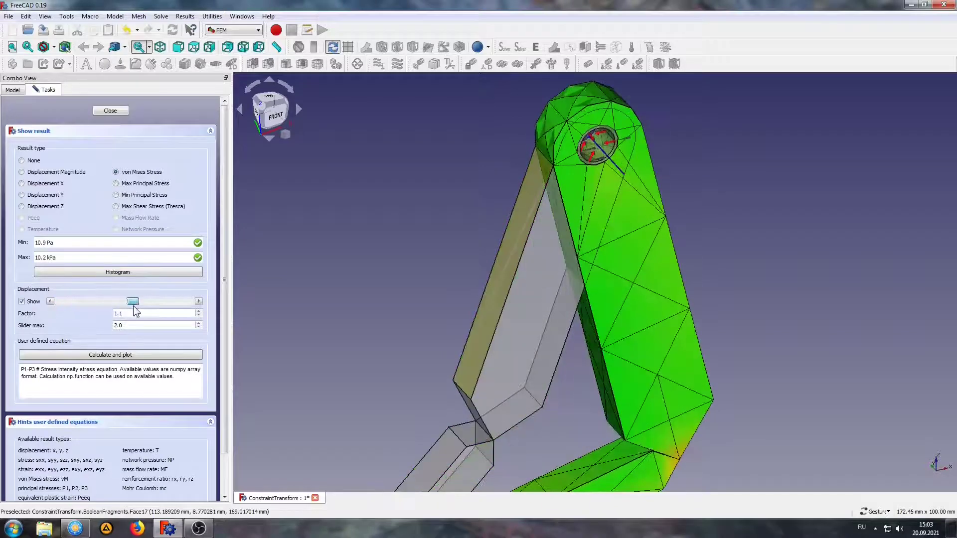
pyautogui.moveTo(113, 307)
pyautogui.mouseDown()
pyautogui.moveTo(139, 314)
pyautogui.moveTo(52, 312)
pyautogui.mouseUp()
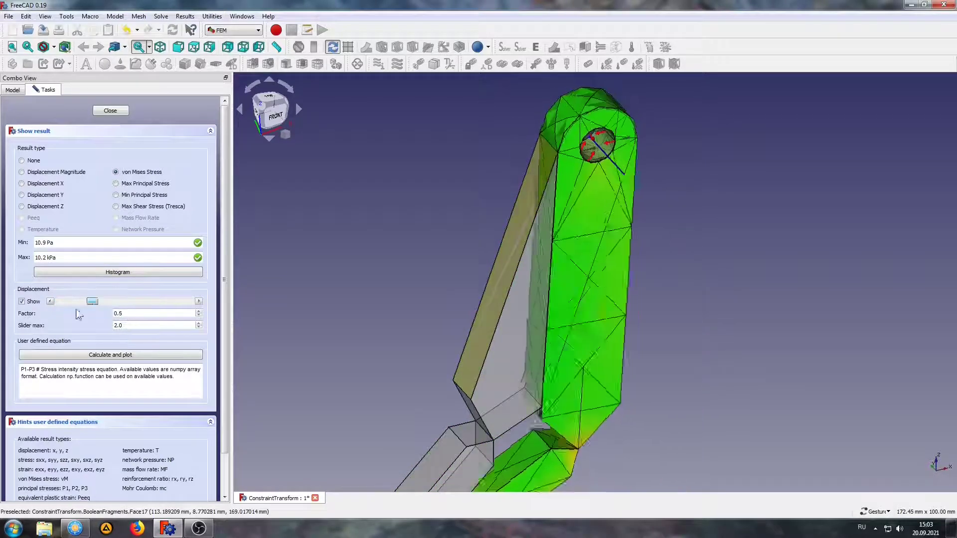
pyautogui.scroll(-3, 501, 317)
pyautogui.scroll(3, 501, 317)
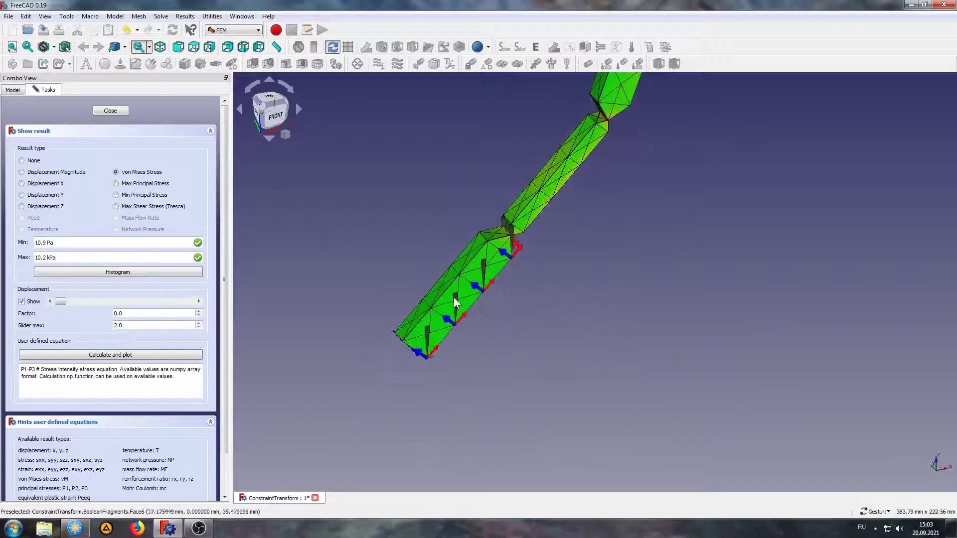
pyautogui.scroll(3, 499, 314)
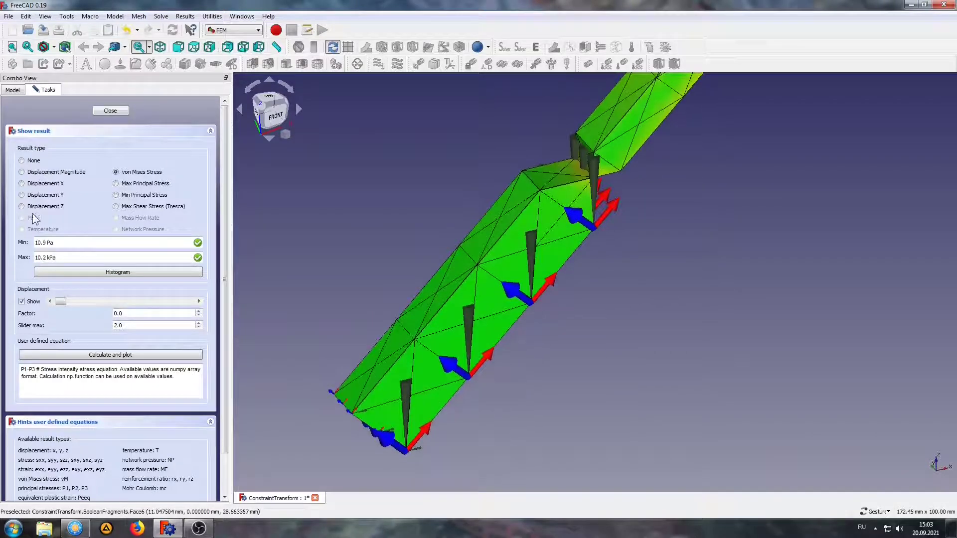
# - Colour the bar by X displacement at factor 0.7, then switch to displacement magnitude
pyautogui.click(45, 186)
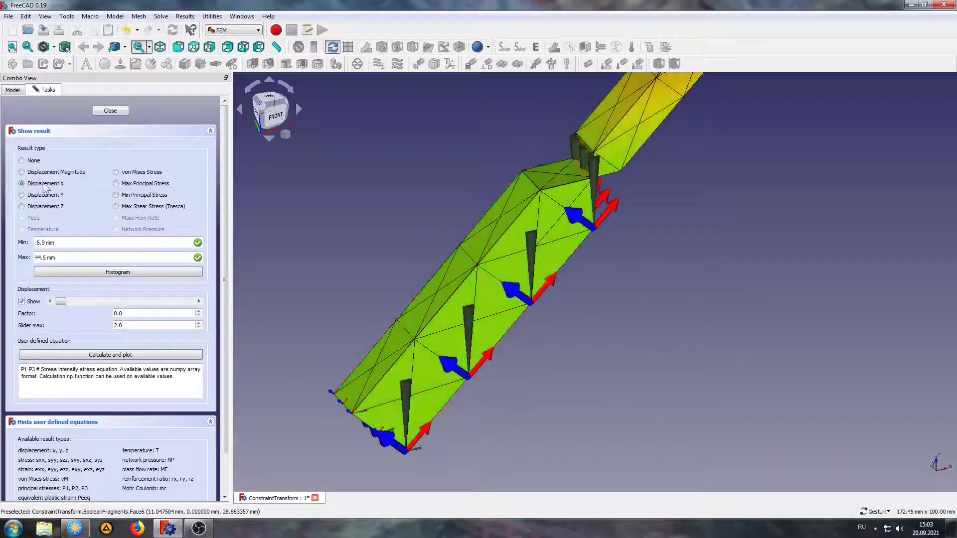
pyautogui.moveTo(60, 301); pyautogui.dragTo(102, 301)
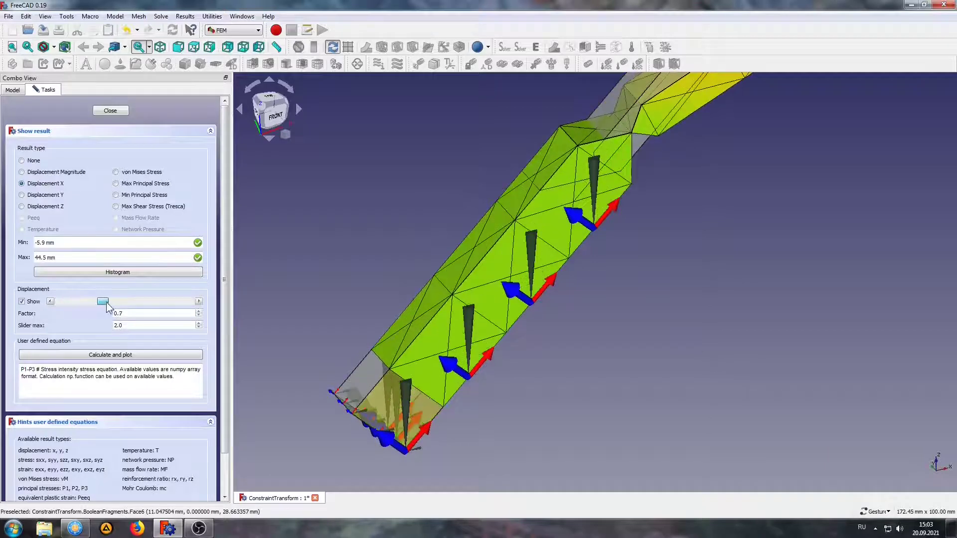
pyautogui.click(37, 172)
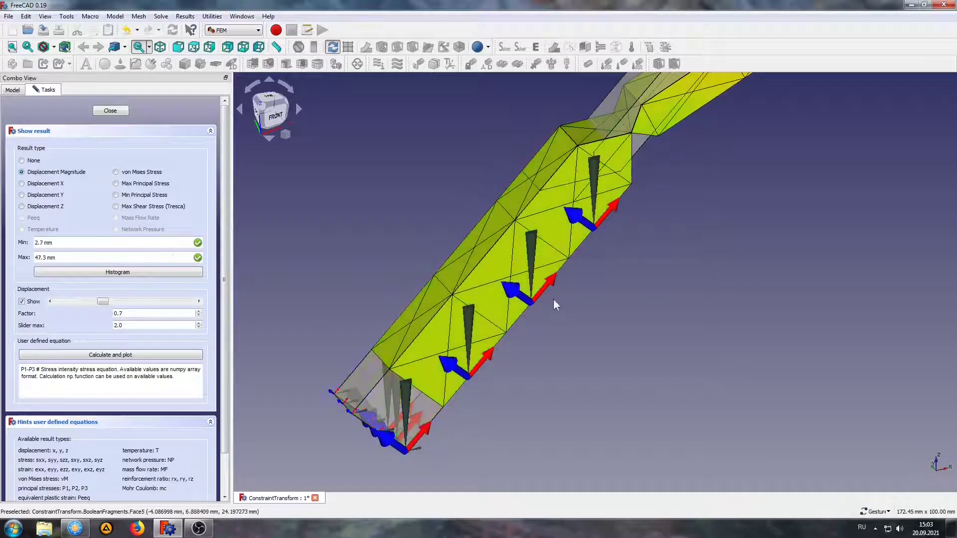
pyautogui.scroll(-2, 562, 305)
pyautogui.moveTo(548, 299); pyautogui.dragTo(563, 305)
pyautogui.scroll(2, 523, 256)
pyautogui.scroll(3, 520, 359)
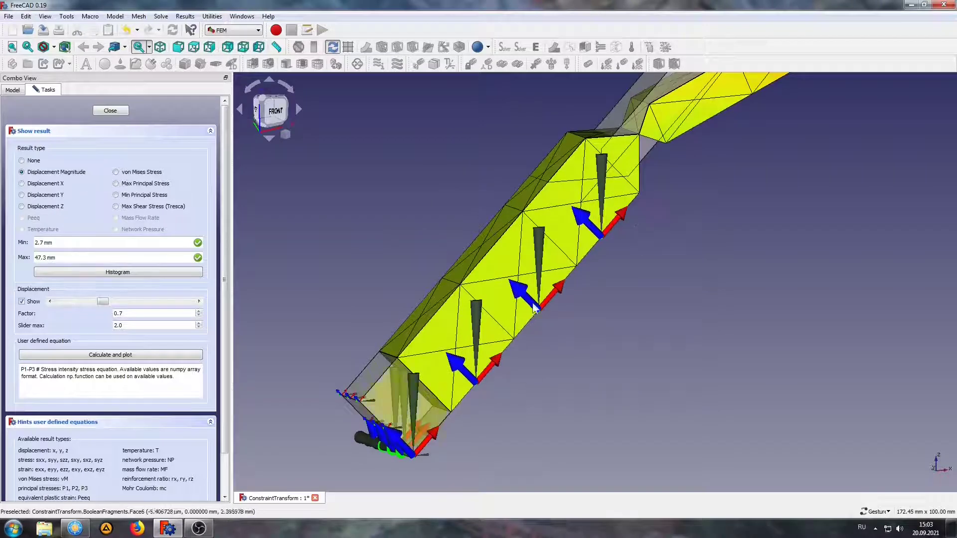
# - View the beam from the front and below, reducing the deformation factor to 0.5
pyautogui.press('1')
pyautogui.moveTo(558, 292); pyautogui.dragTo(584, 251)
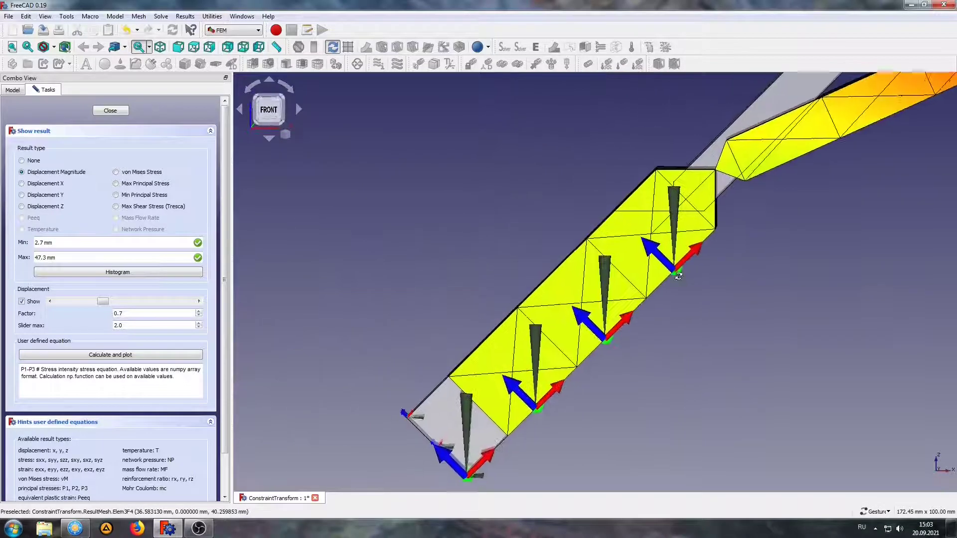
pyautogui.scroll(-2, 578, 349)
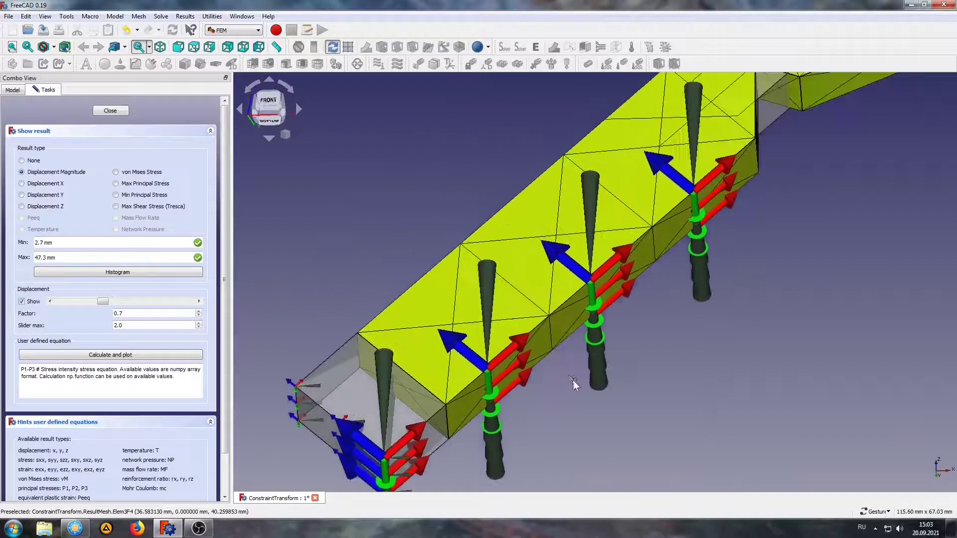
pyautogui.scroll(-2, 573, 380)
pyautogui.moveTo(102, 302)
pyautogui.mouseDown()
pyautogui.moveTo(92, 313)
pyautogui.moveTo(52, 309)
pyautogui.mouseUp()
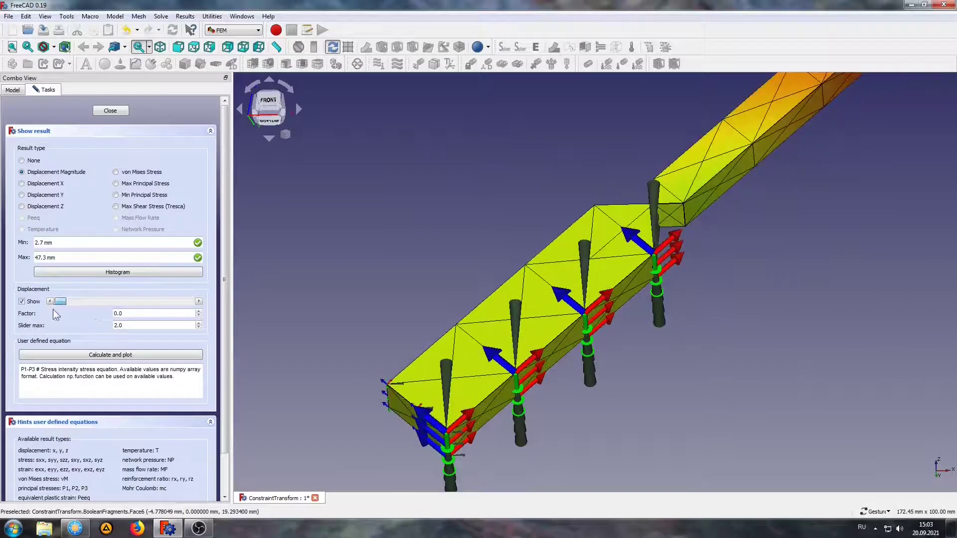
pyautogui.scroll(-3, 400, 270)
# - Restore a straight front view and show the deformation at factor 0.8
pyautogui.moveTo(399, 271)
pyautogui.mouseDown()
pyautogui.moveTo(399, 212)
pyautogui.moveTo(422, 260)
pyautogui.moveTo(359, 306)
pyautogui.moveTo(270, 112)
pyautogui.mouseUp()
pyautogui.click(270, 112)
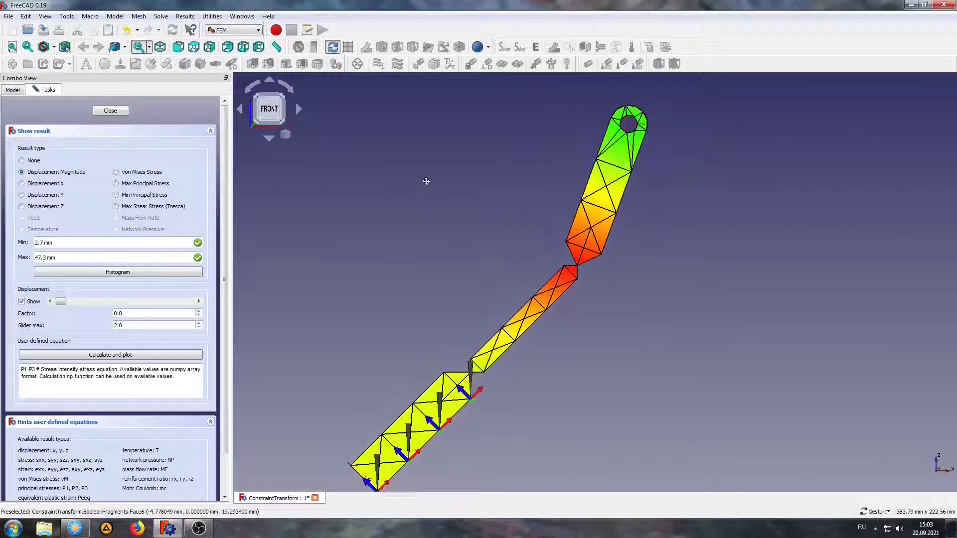
pyautogui.moveTo(63, 304); pyautogui.dragTo(116, 310)
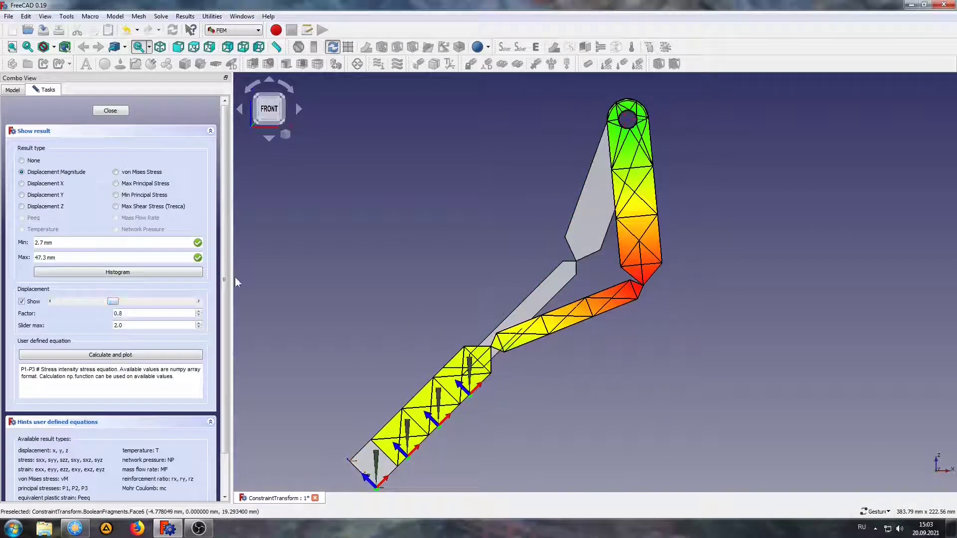
pyautogui.moveTo(336, 259); pyautogui.dragTo(338, 248, button='right')
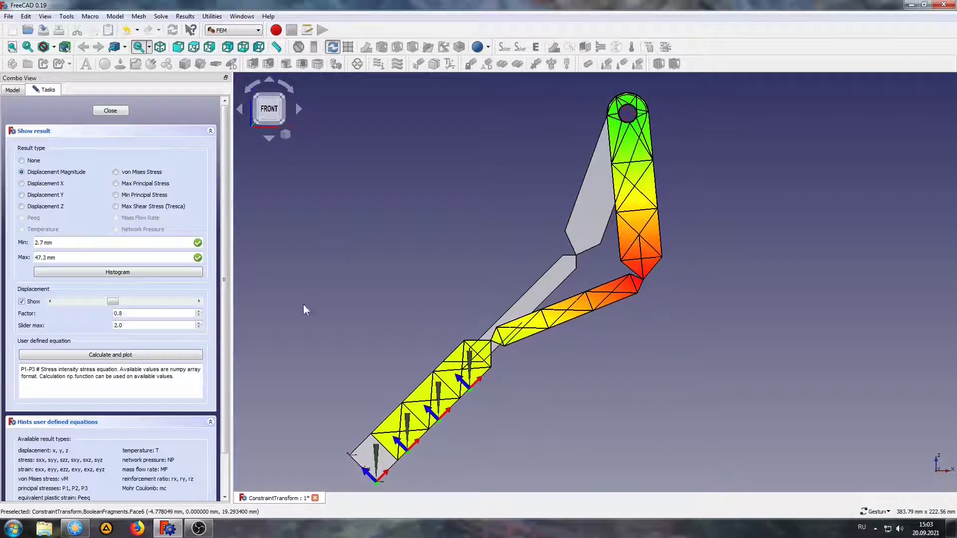